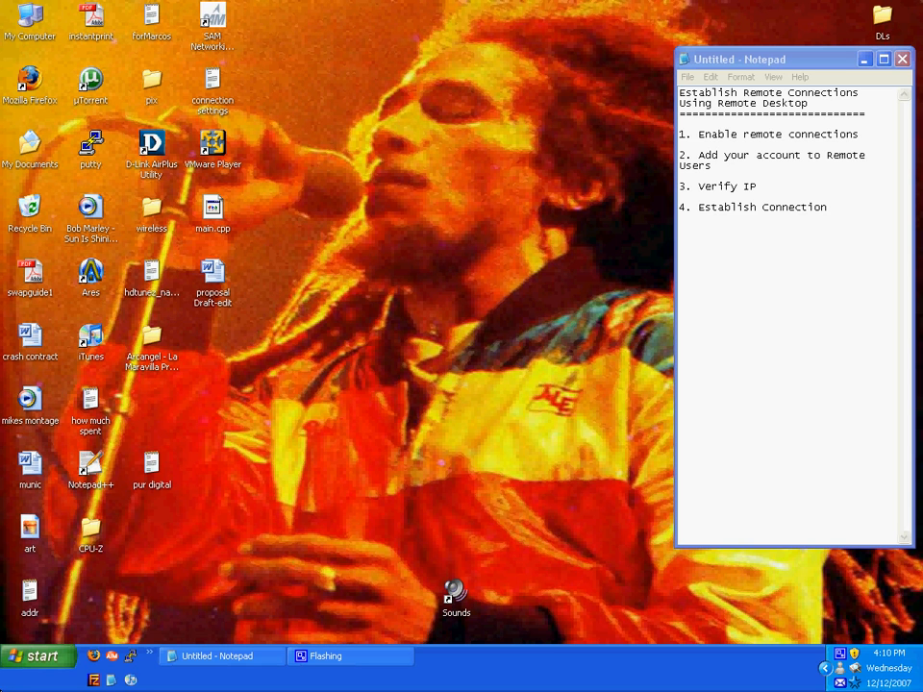
Open the computer's System Properties and allow users to connect remotely to this computer under Remote Desktop
left_click(21, 657)
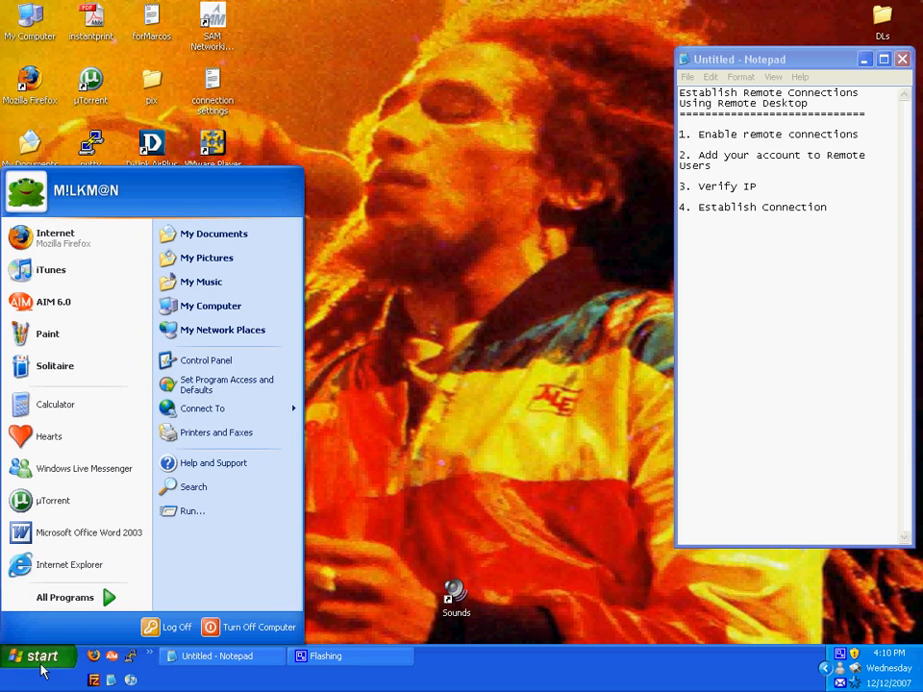
right_click(207, 308)
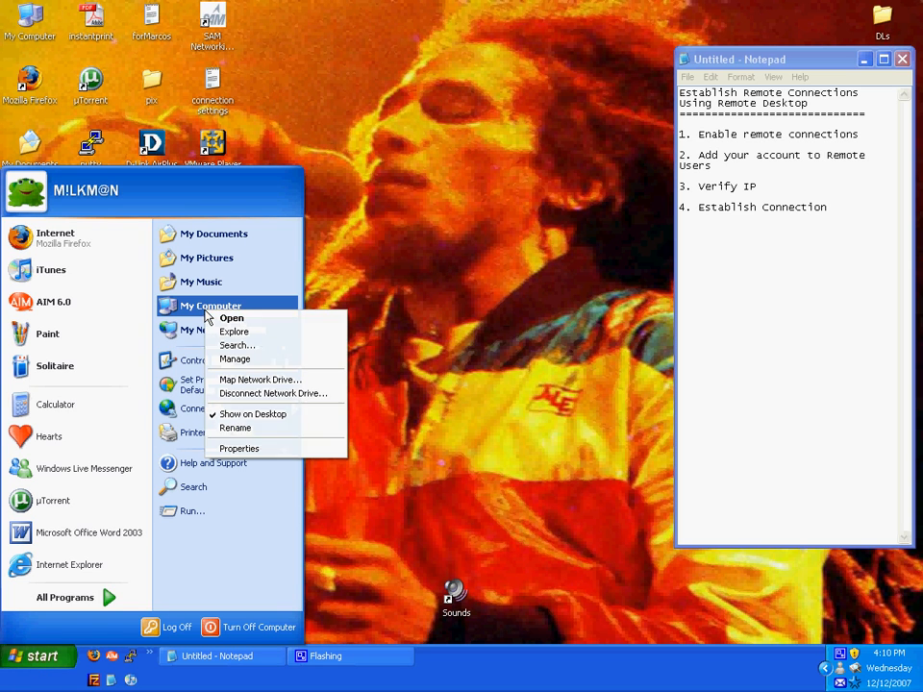
left_click(252, 449)
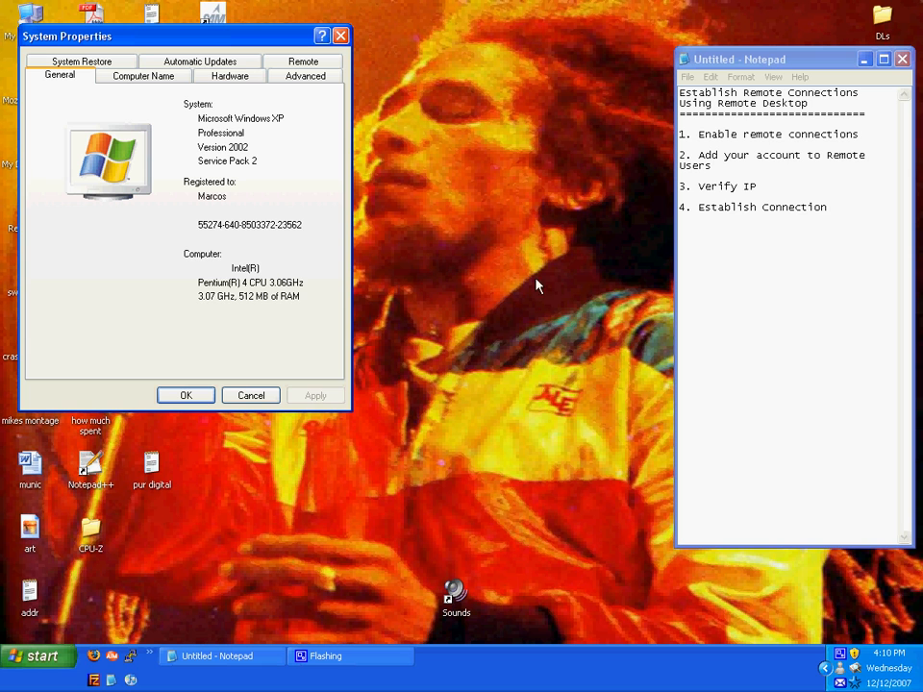
left_click(300, 63)
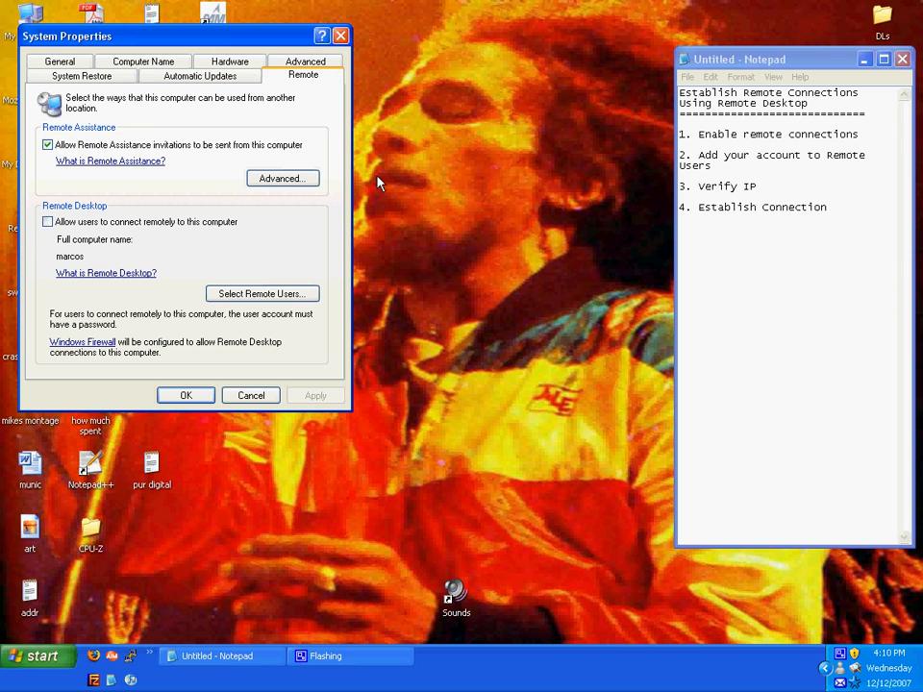
left_click(47, 222)
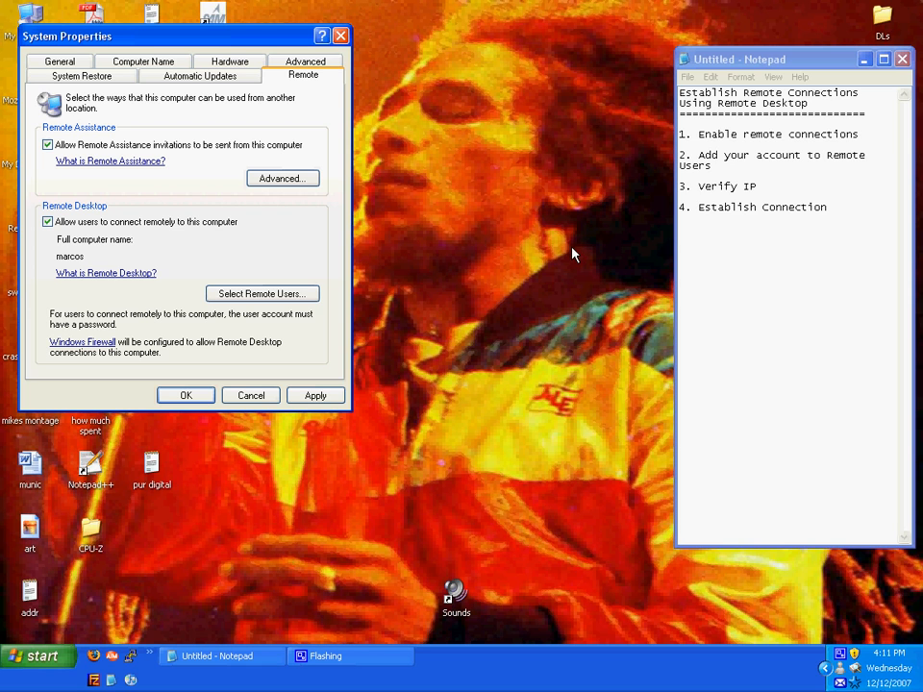
Add the owner's user account to the Remote Desktop Users, checking its name, and apply the remote settings
left_click(231, 294)
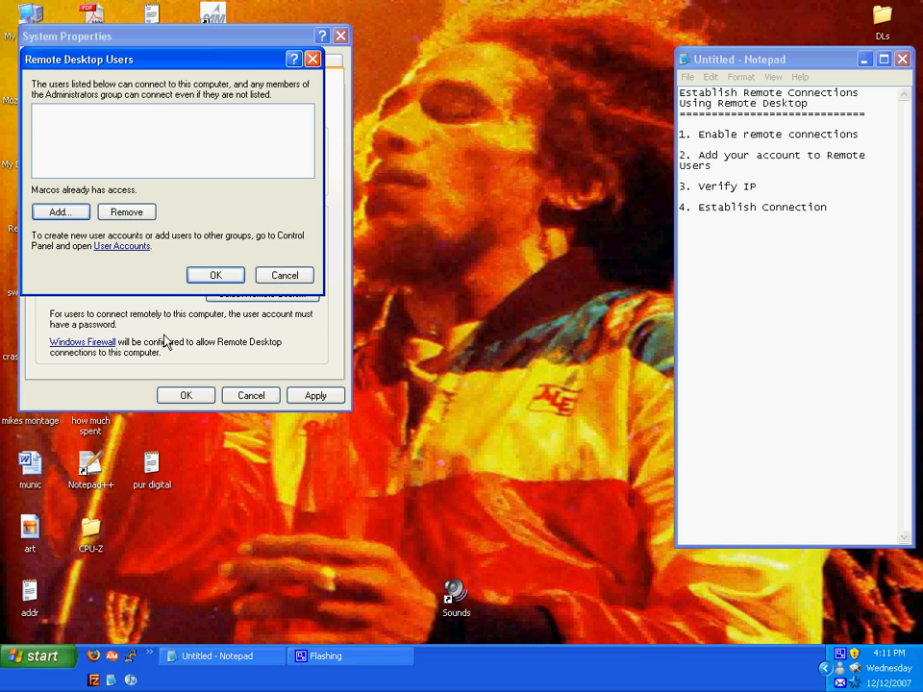
left_click(71, 212)
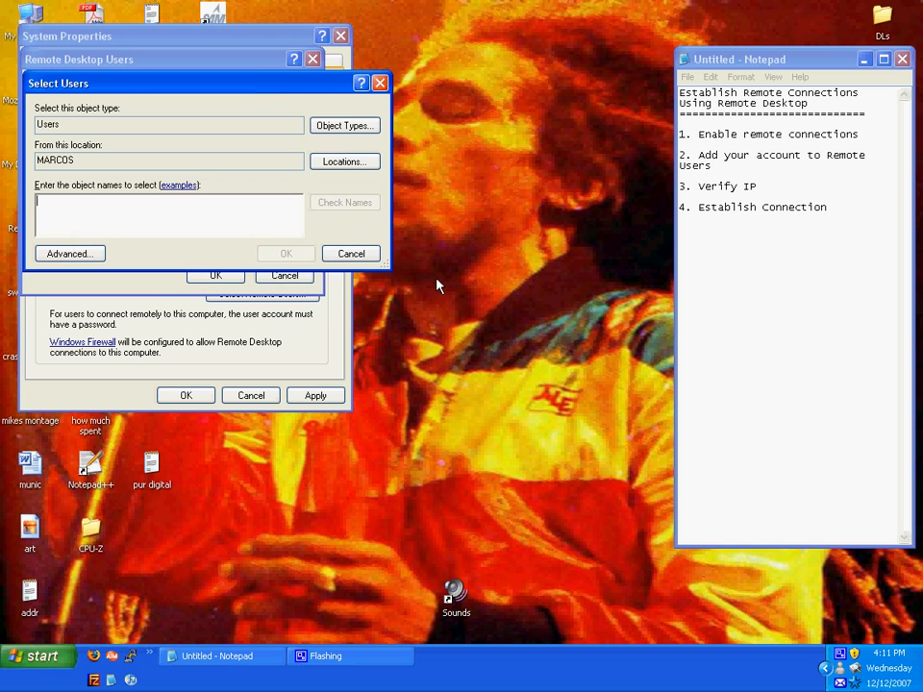
type("Marcos")
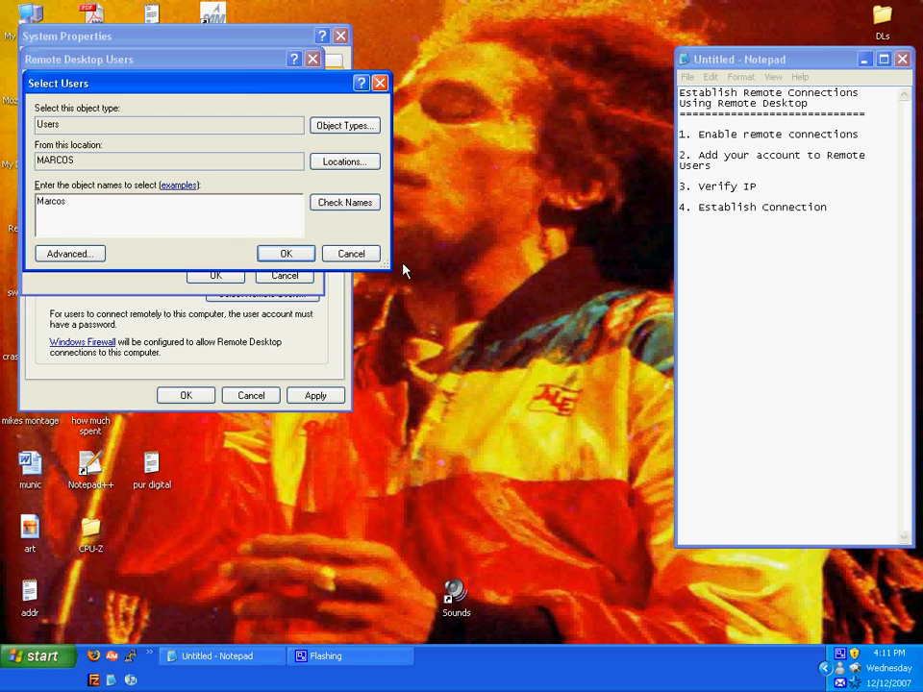
left_click(374, 205)
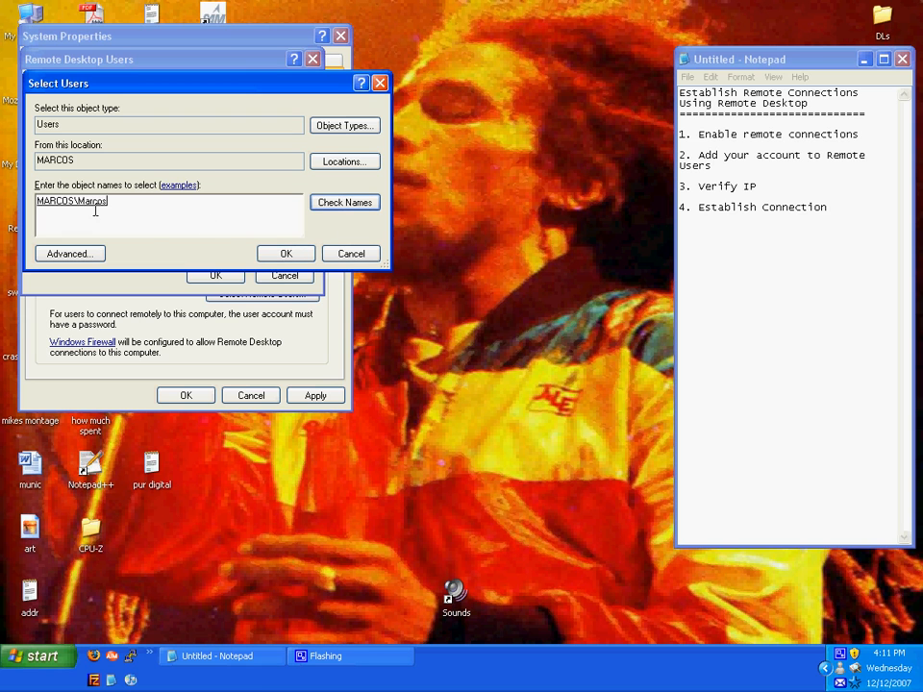
left_click(286, 254)
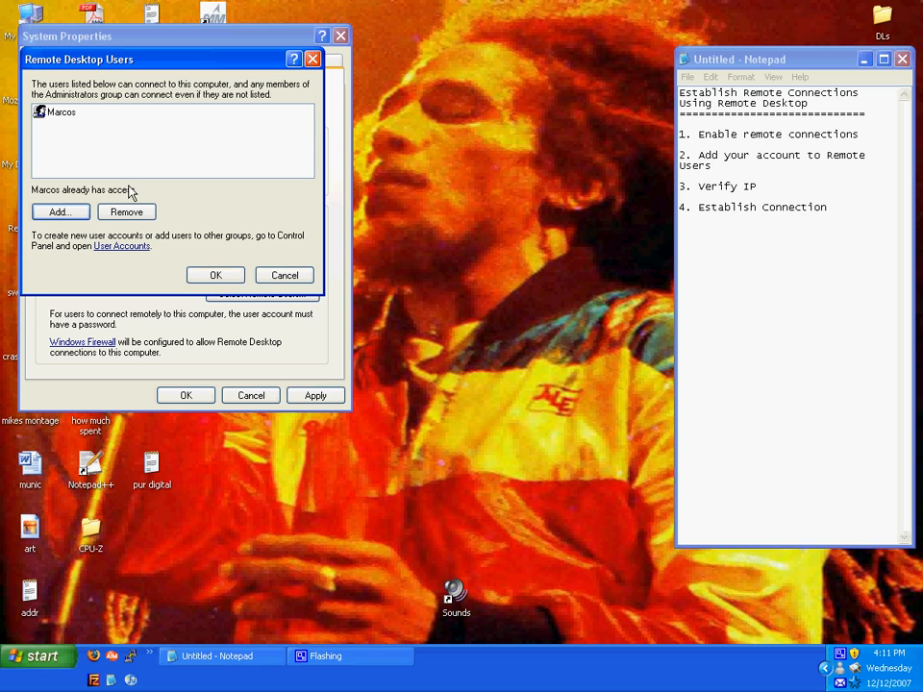
left_click(60, 117)
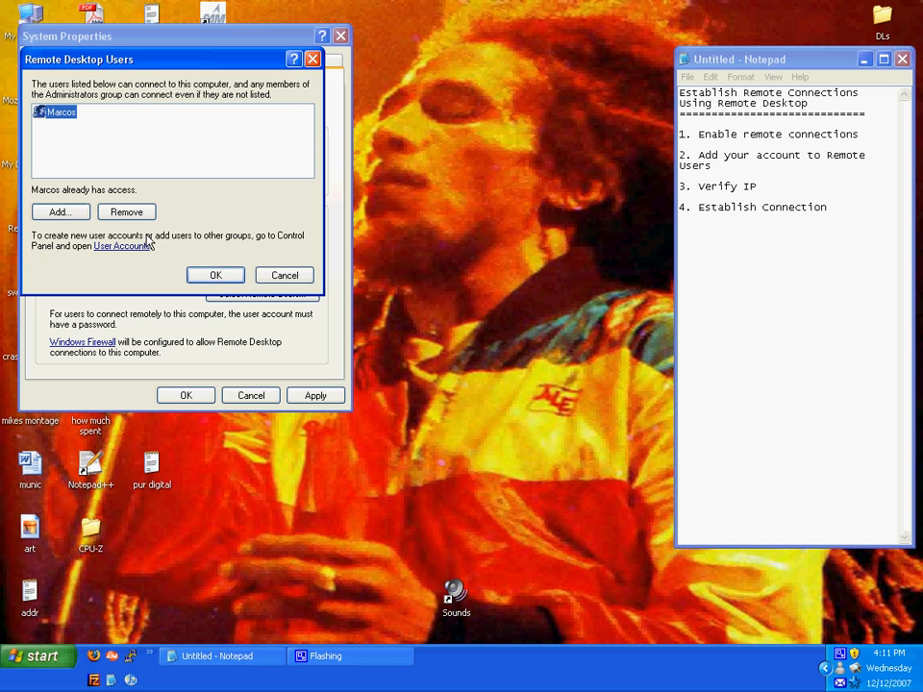
left_click(216, 278)
left_click(300, 398)
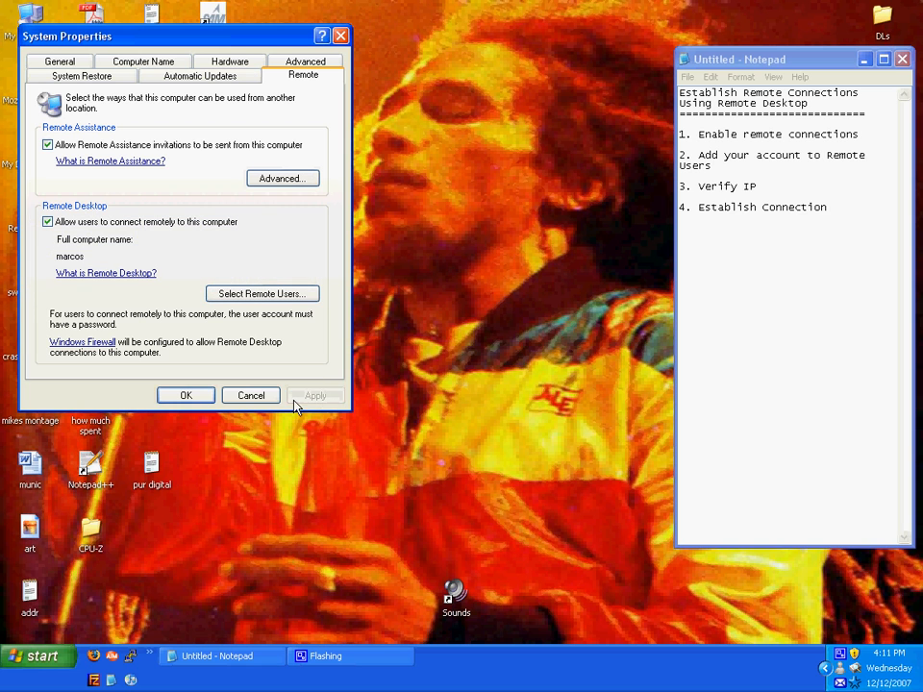
left_click(188, 397)
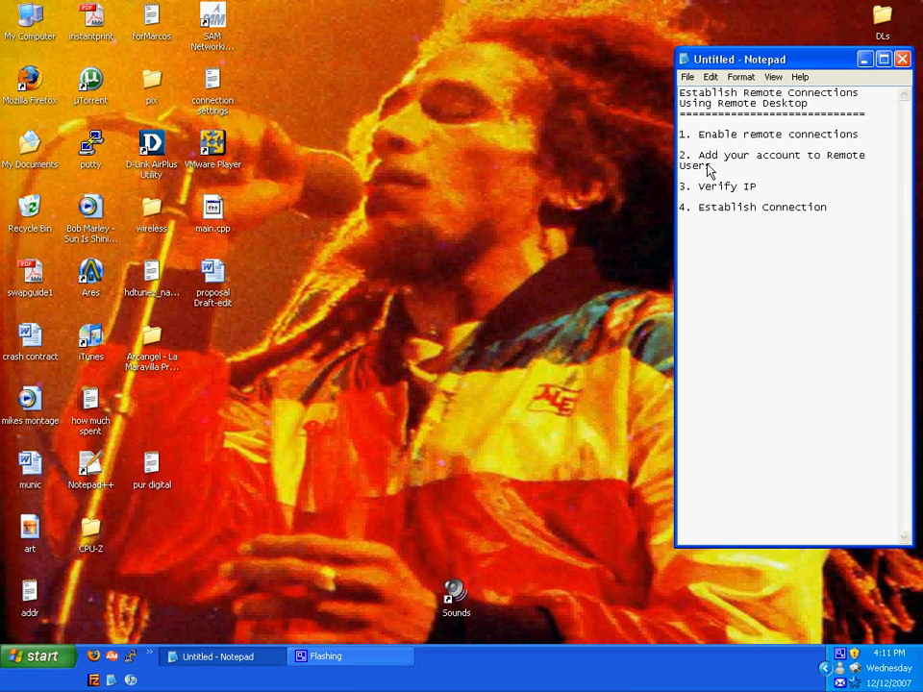
Highlight the "3. Verify IP" note, open a command prompt with cmd and run ipconfig
left_click_drag(681, 190, 756, 195)
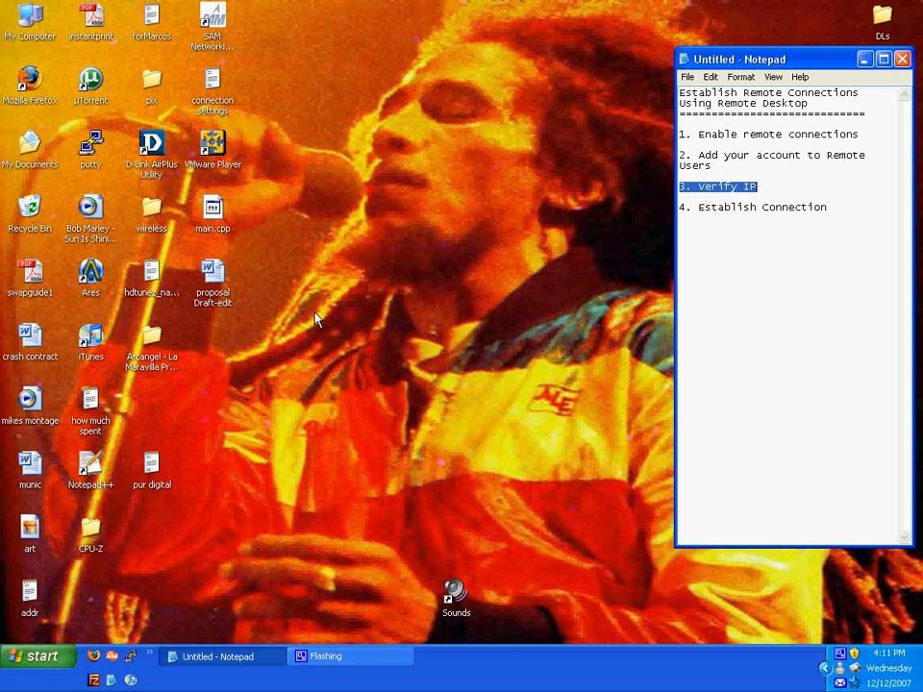
left_click(43, 661)
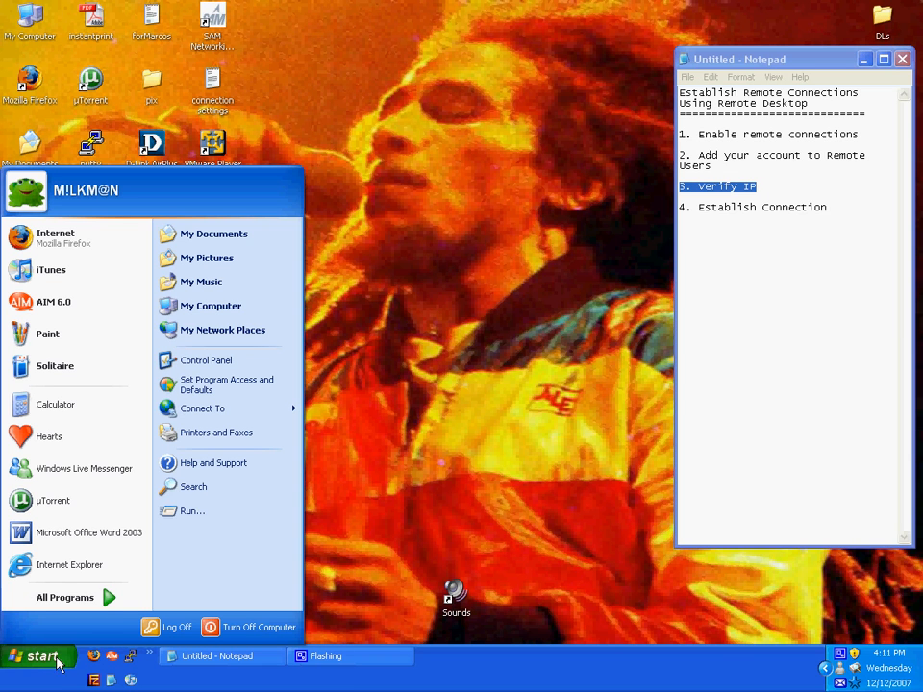
left_click(187, 513)
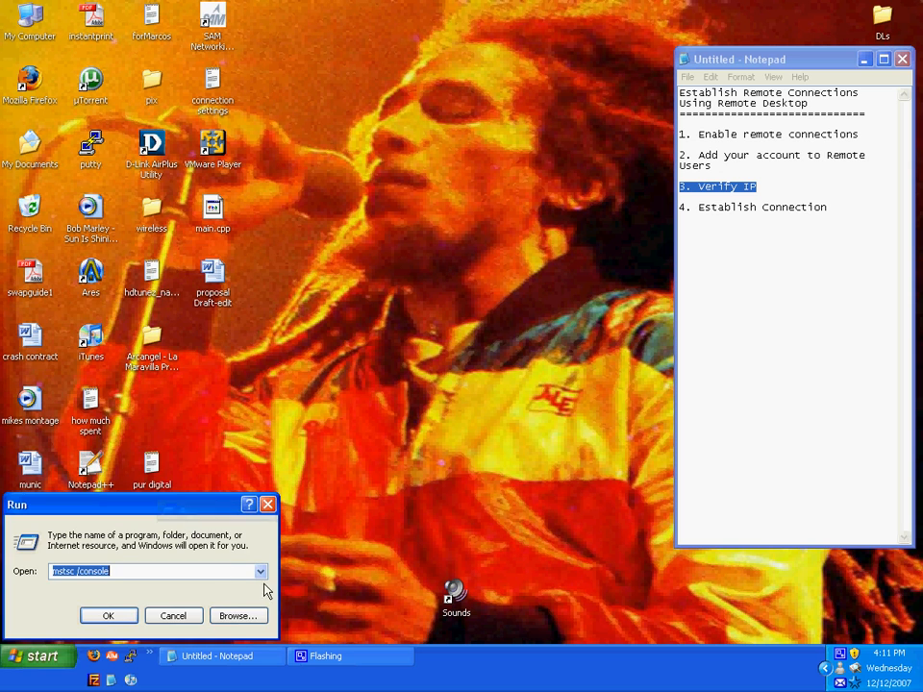
type("cmd")
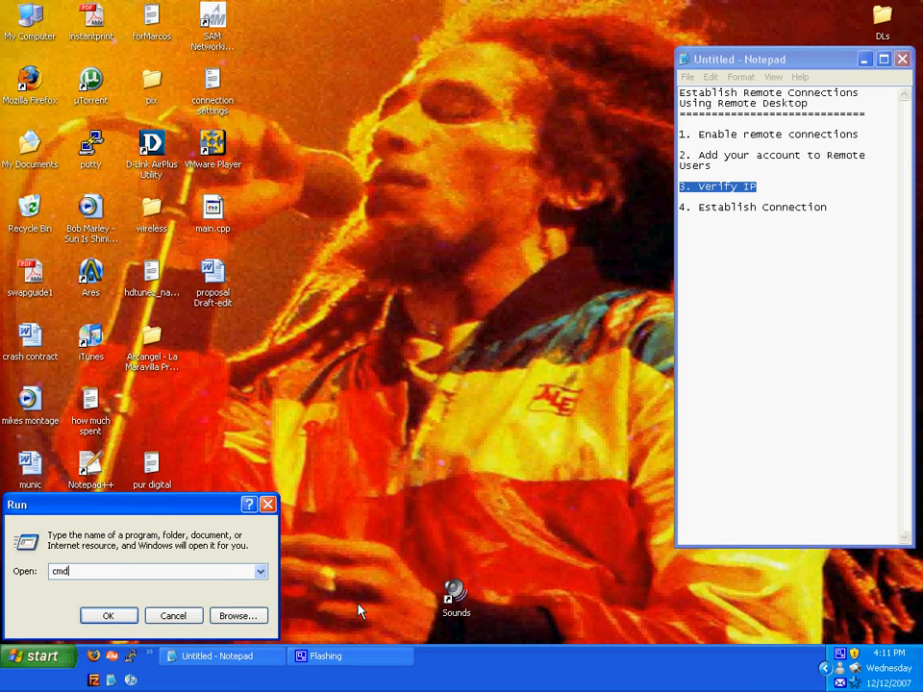
left_click(109, 616)
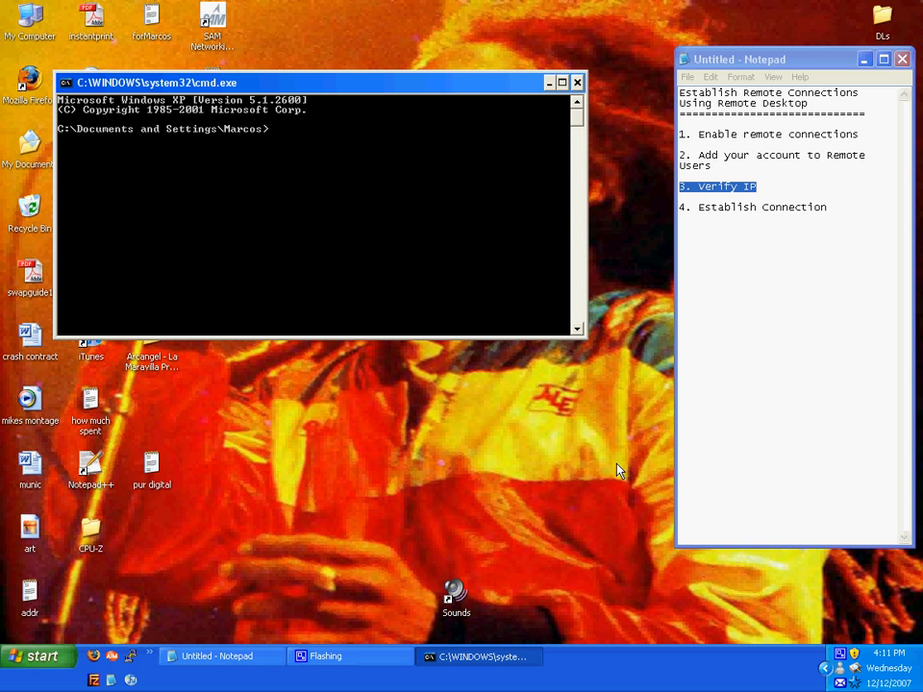
type("ipconfi")
type("g")
key("Return")
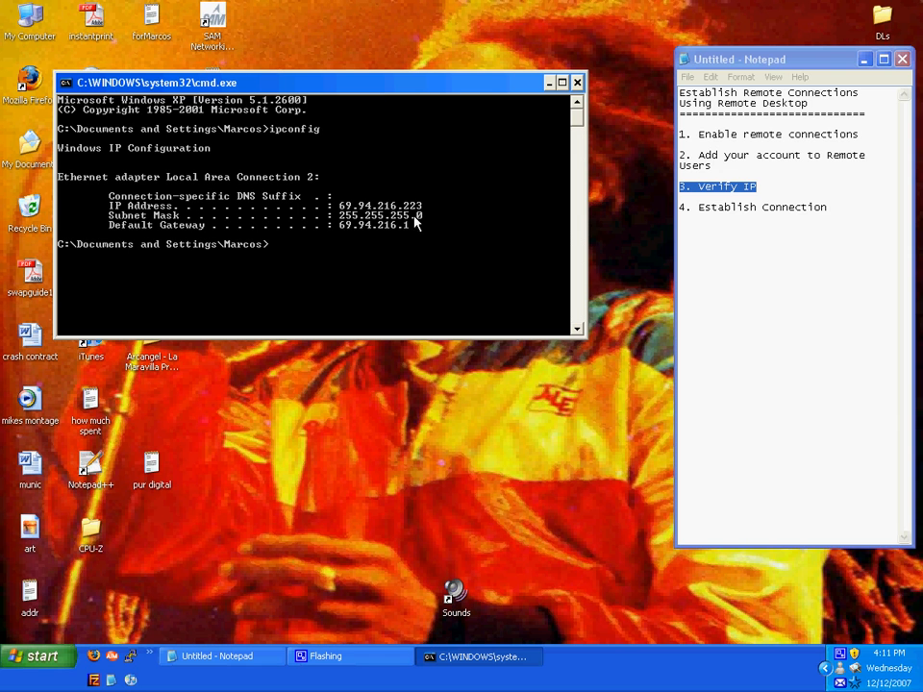
Highlight the computer's IP address in the ipconfig output and close the command prompt with exit
left_click_drag(420, 208, 341, 208)
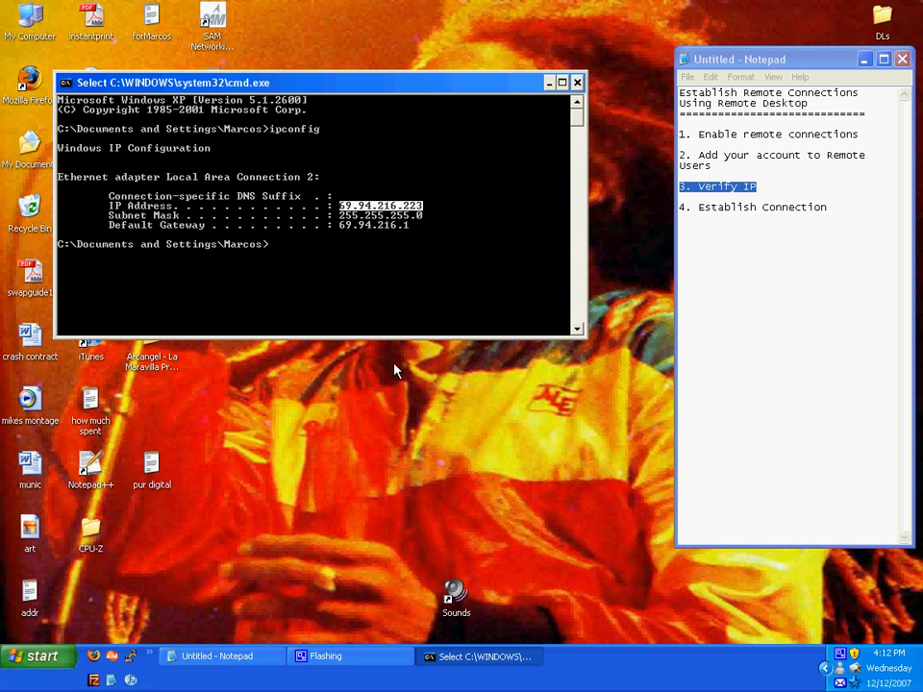
type("exit")
key("Return")
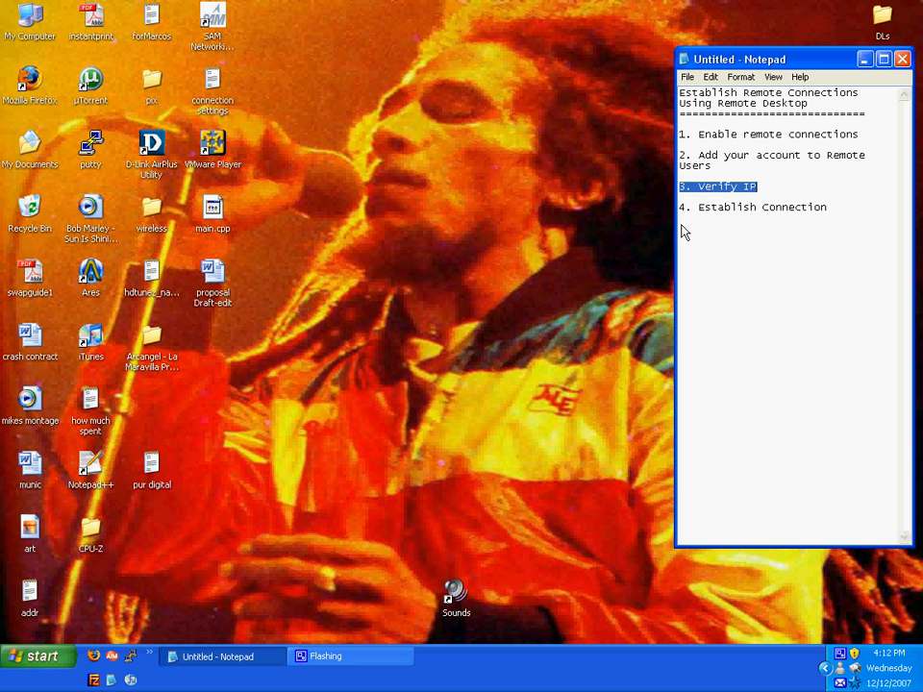
left_click_drag(762, 194, 679, 134)
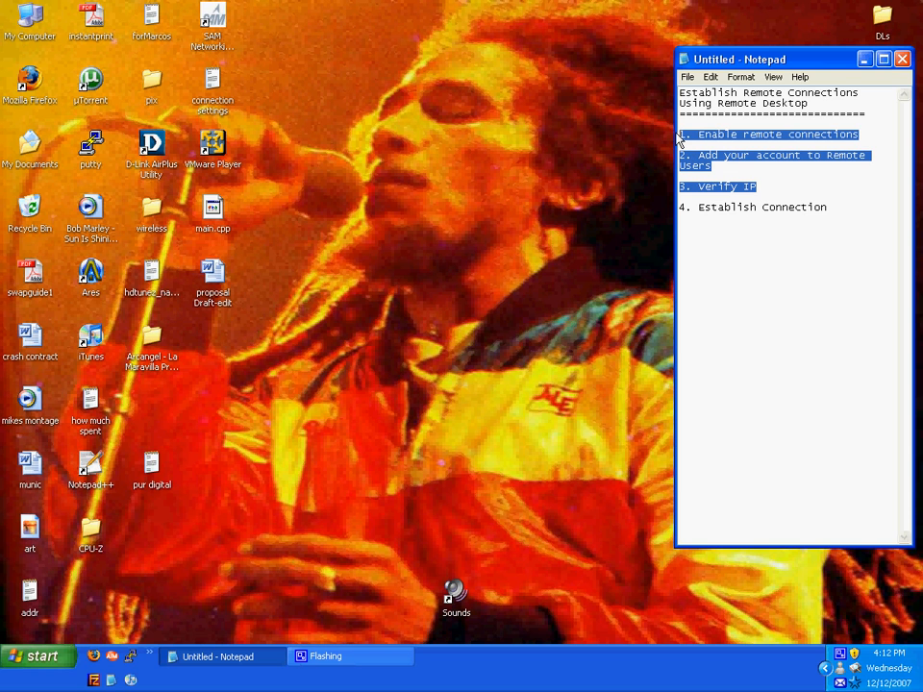
double_click(840, 215)
left_click(836, 215)
left_click_drag(829, 212, 701, 220)
key("Left")
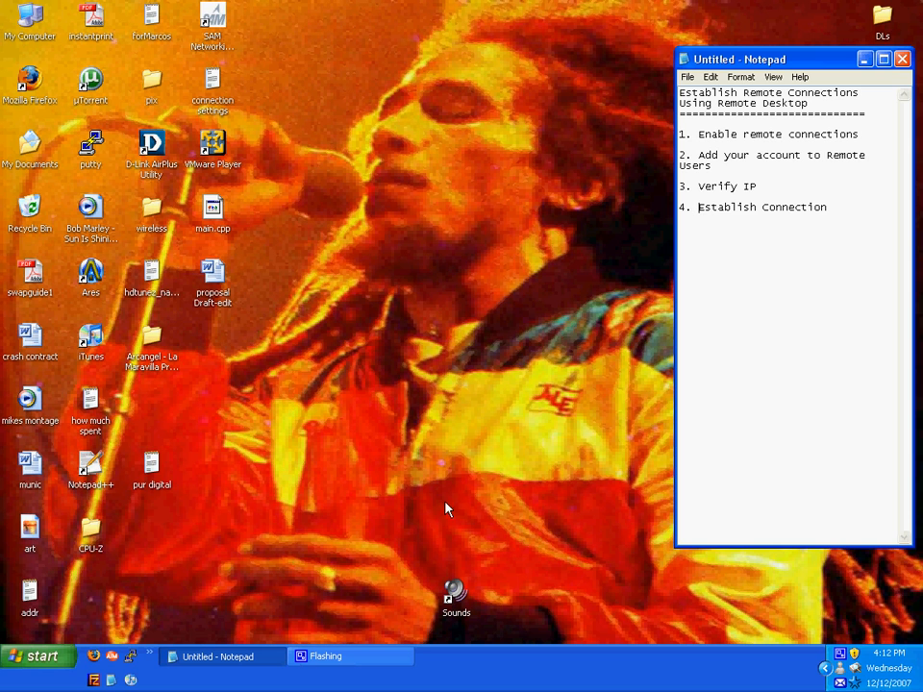
left_click_drag(416, 562, 494, 664)
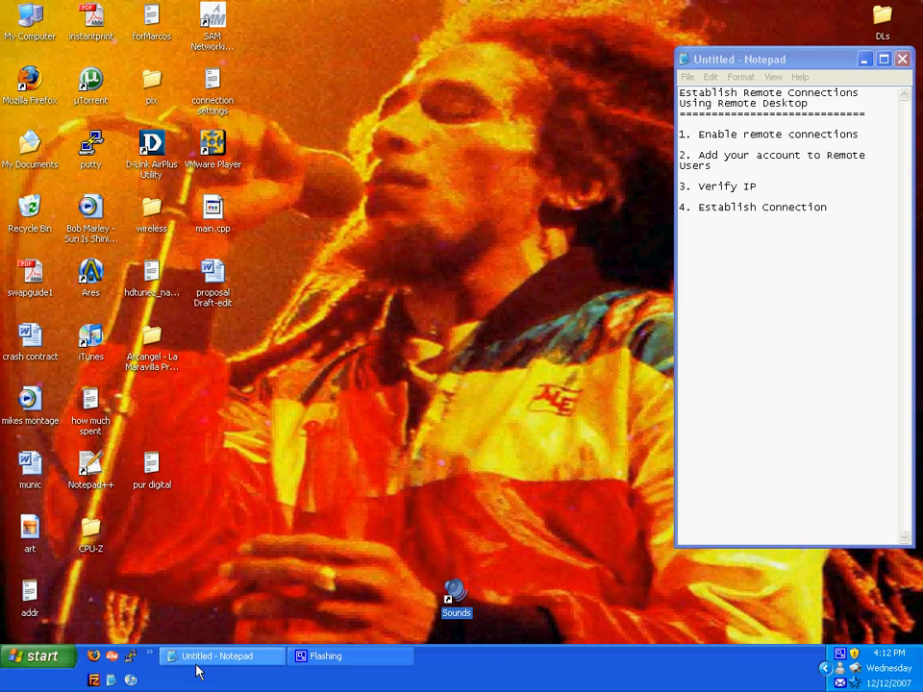
Start Remote Desktop Connection by running the command mstsc /console
left_click(48, 663)
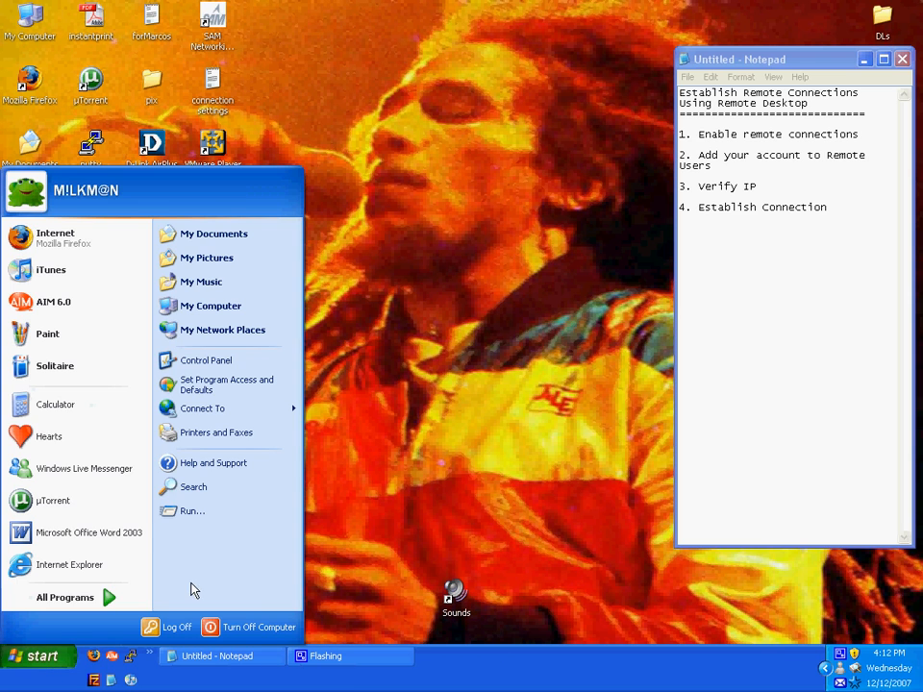
left_click(194, 510)
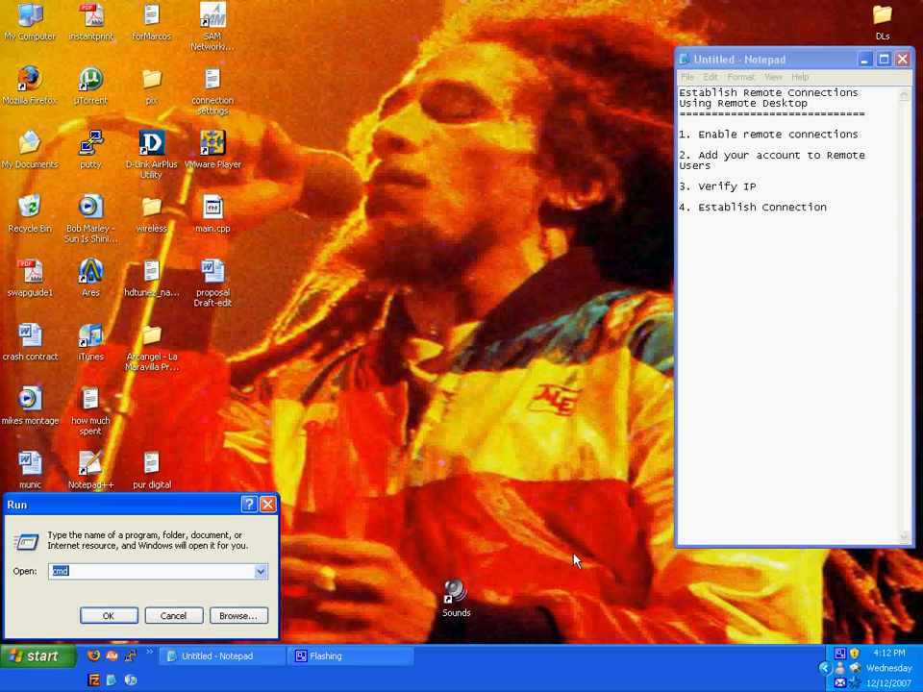
type("mstsc")
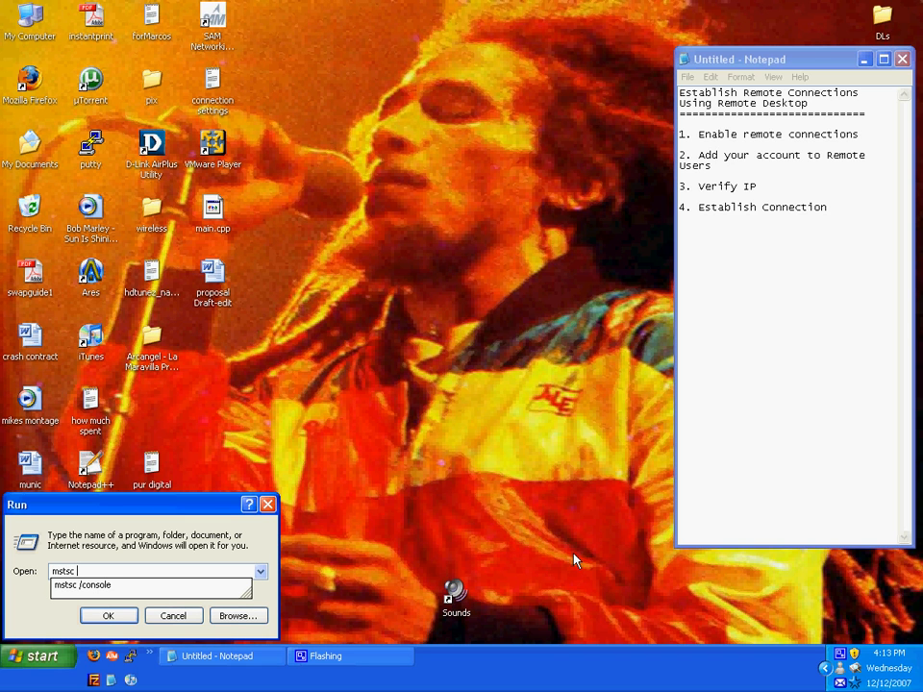
type(" /console")
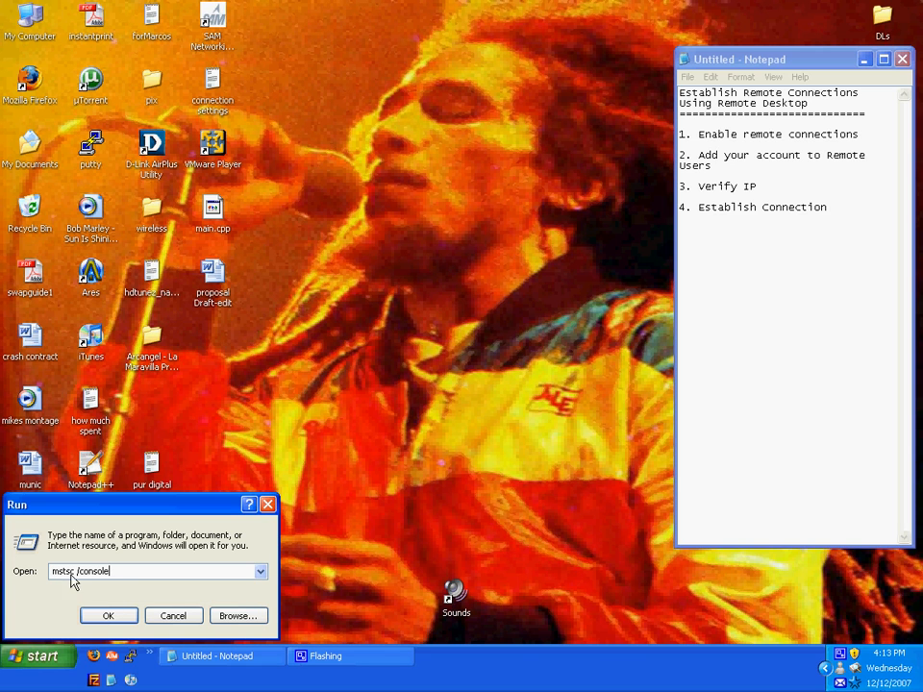
mouse_move(75, 575)
left_mouse_down()
mouse_move(52, 577)
mouse_move(86, 575)
left_mouse_up()
left_click_drag(130, 506, 160, 497)
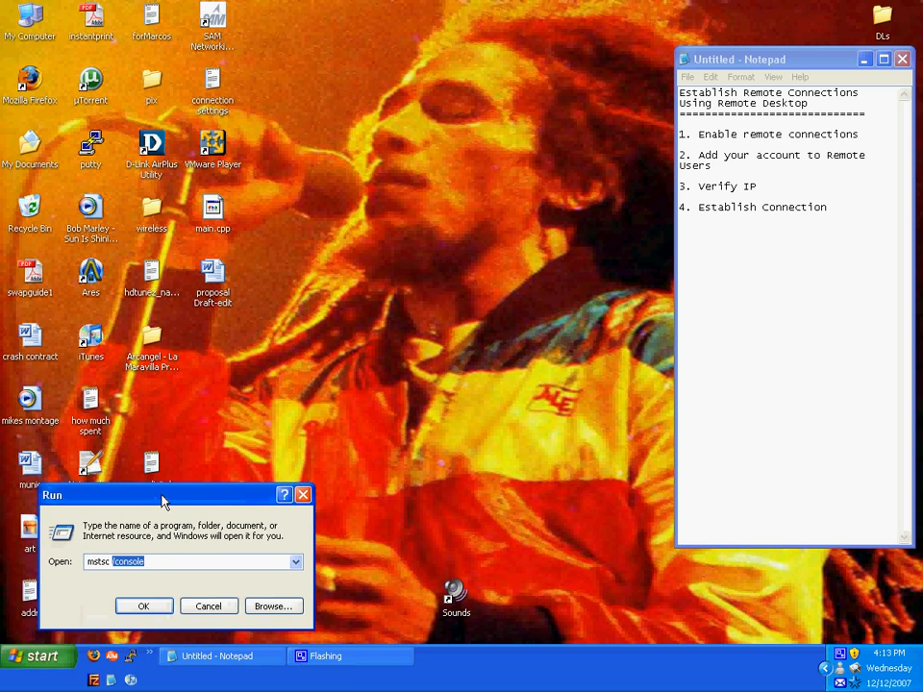
left_click(140, 607)
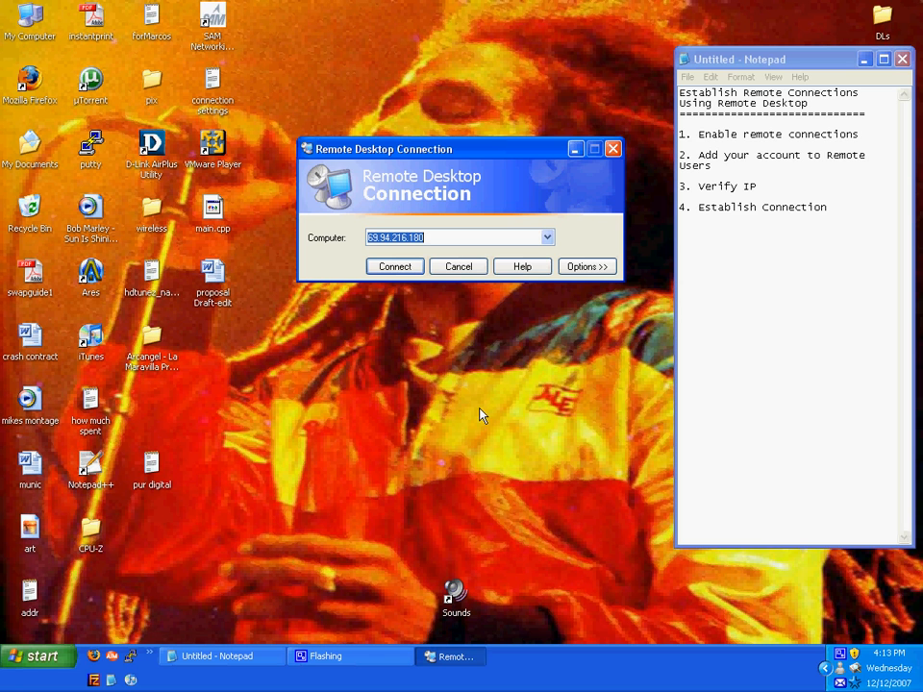
Connect to the remote computer at 69.94.216.180 and reposition its Windows logon dialog
left_click_drag(381, 154, 370, 126)
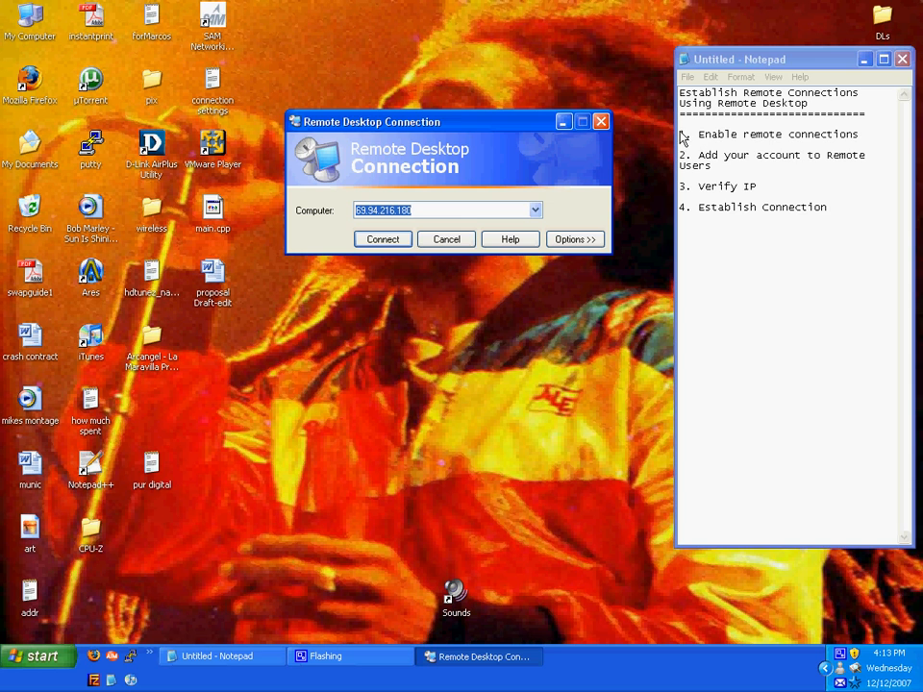
left_click_drag(680, 137, 766, 197)
left_click(432, 218)
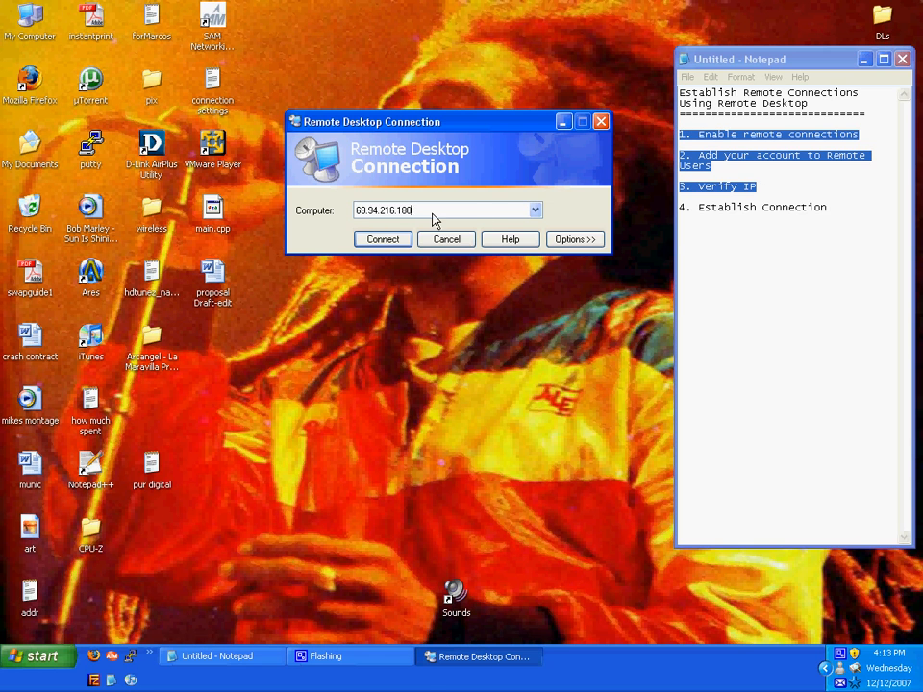
left_click_drag(433, 217, 330, 211)
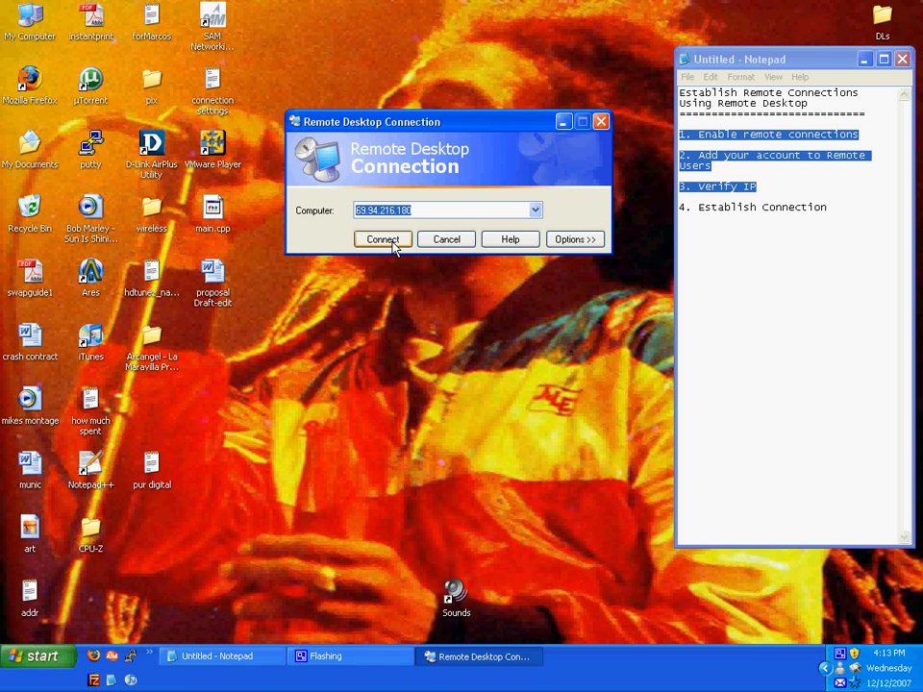
left_click(385, 240)
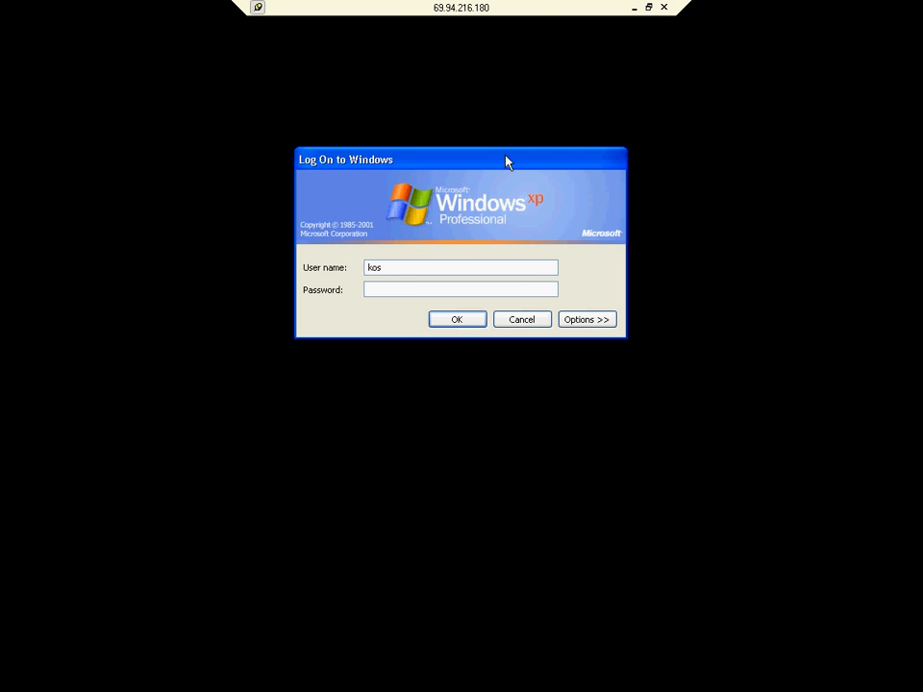
mouse_move(490, 158)
left_mouse_down()
mouse_move(529, 155)
mouse_move(500, 153)
left_mouse_up()
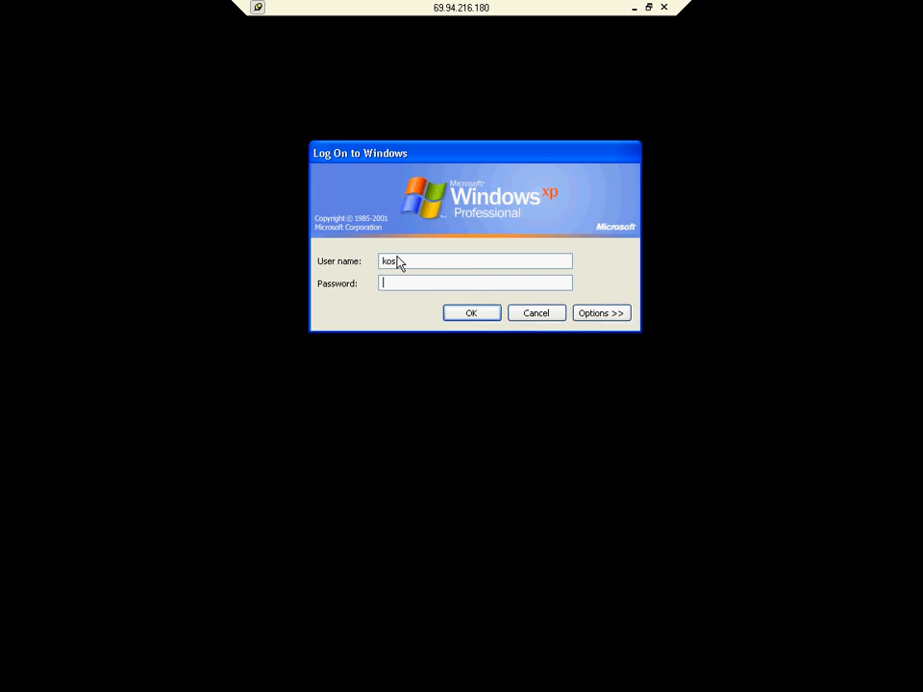
Log on to the remote Windows computer by entering the account password
left_click_drag(397, 260, 379, 260)
left_click(390, 281)
type("••••••")
left_click(466, 319)
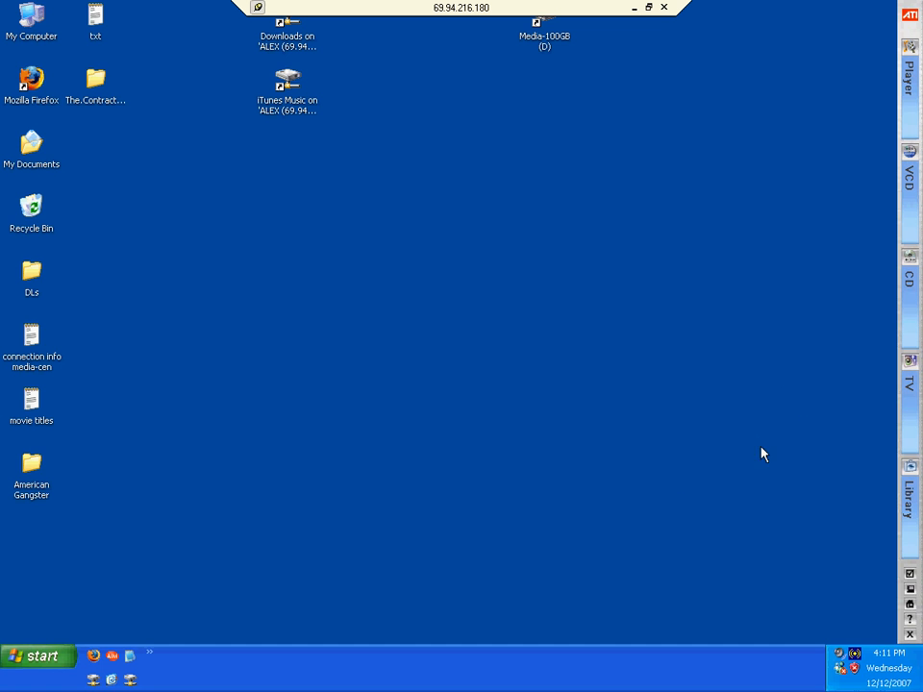
Unpin and re-pin the remote session's connection bar, and minimize and restore the session window
left_click(259, 9)
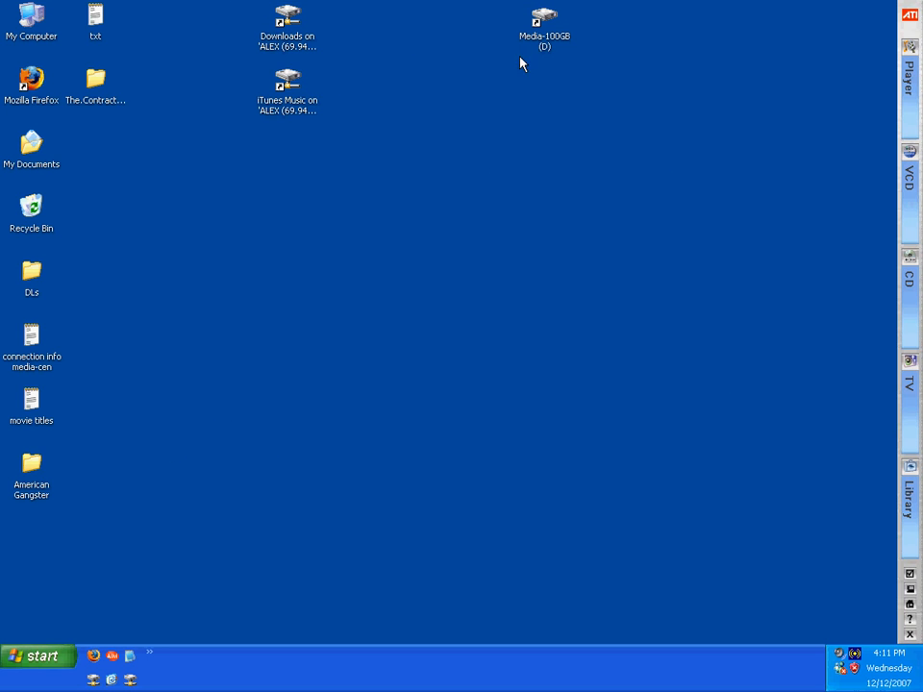
mouse_move(469, 7)
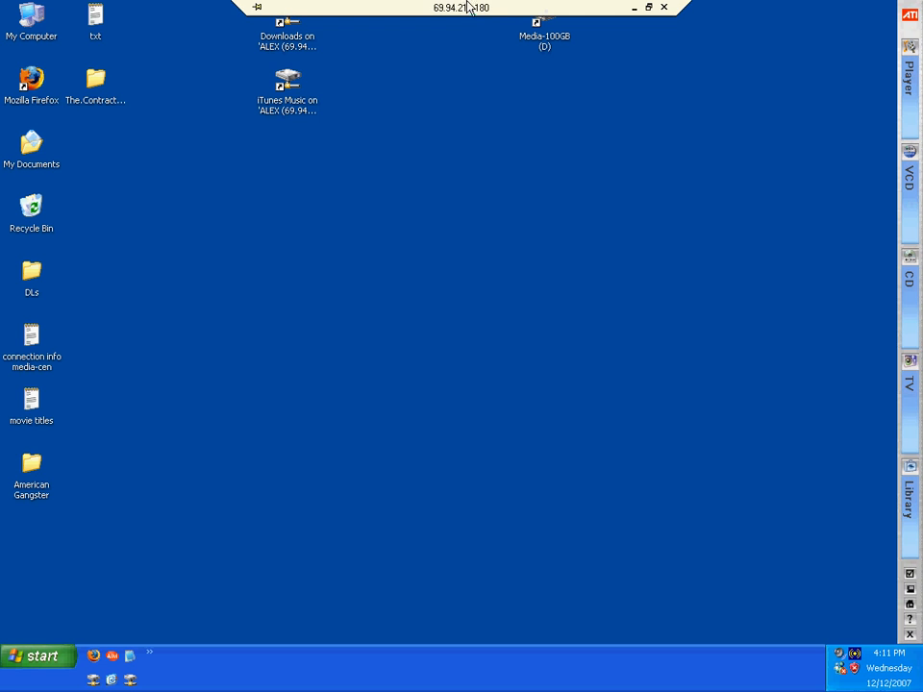
left_click(257, 8)
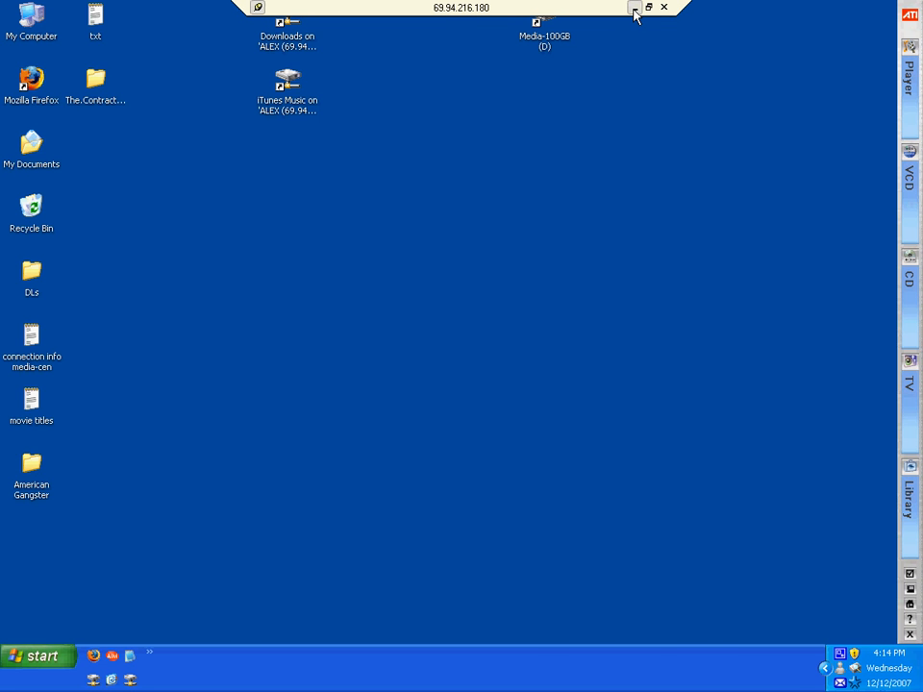
left_click(634, 8)
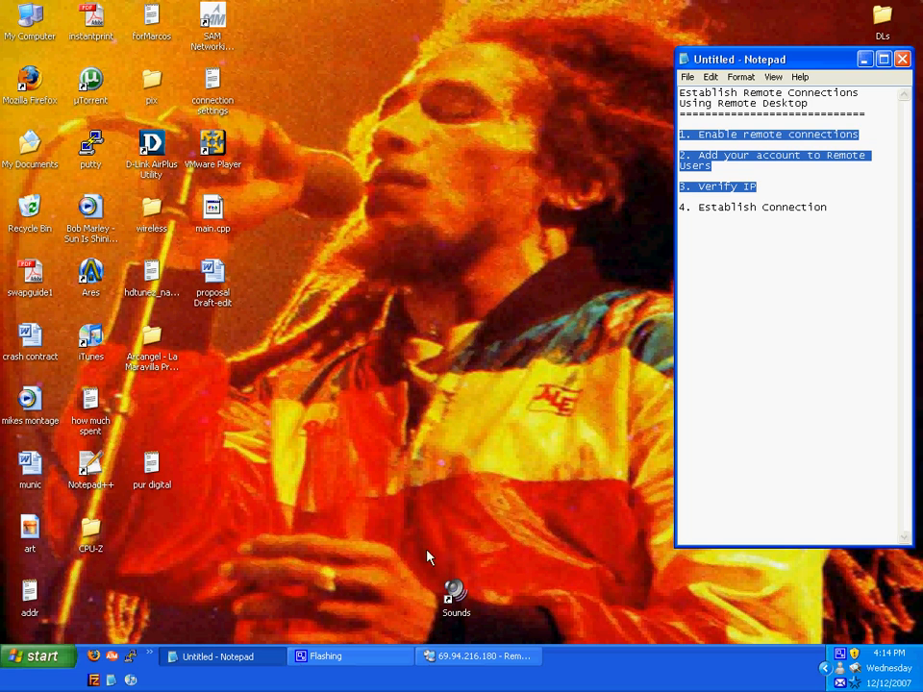
left_click(490, 662)
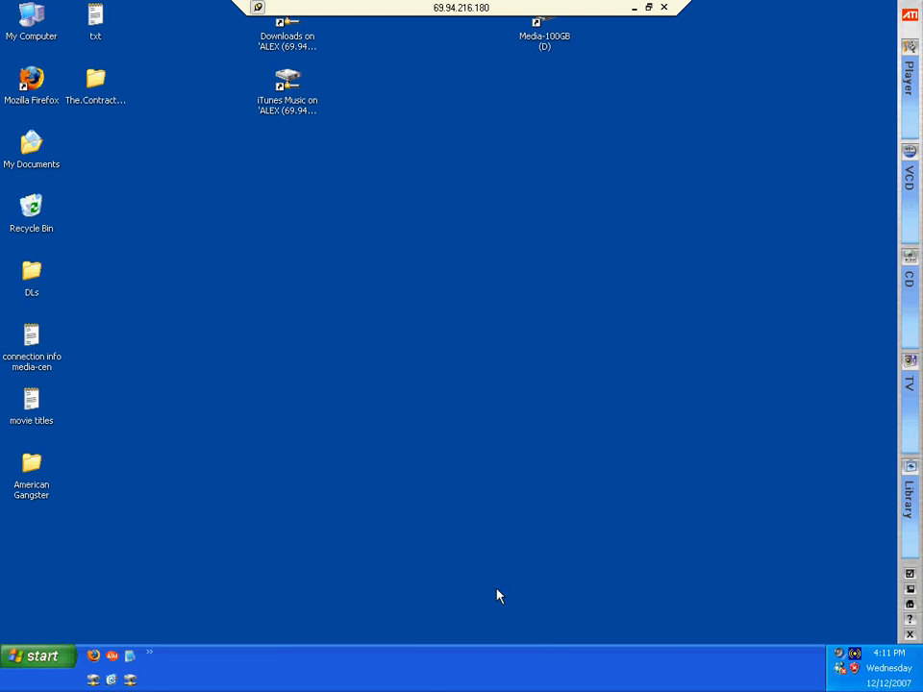
Start Mozilla Firefox on the remote computer and load aol.com
left_click(35, 83)
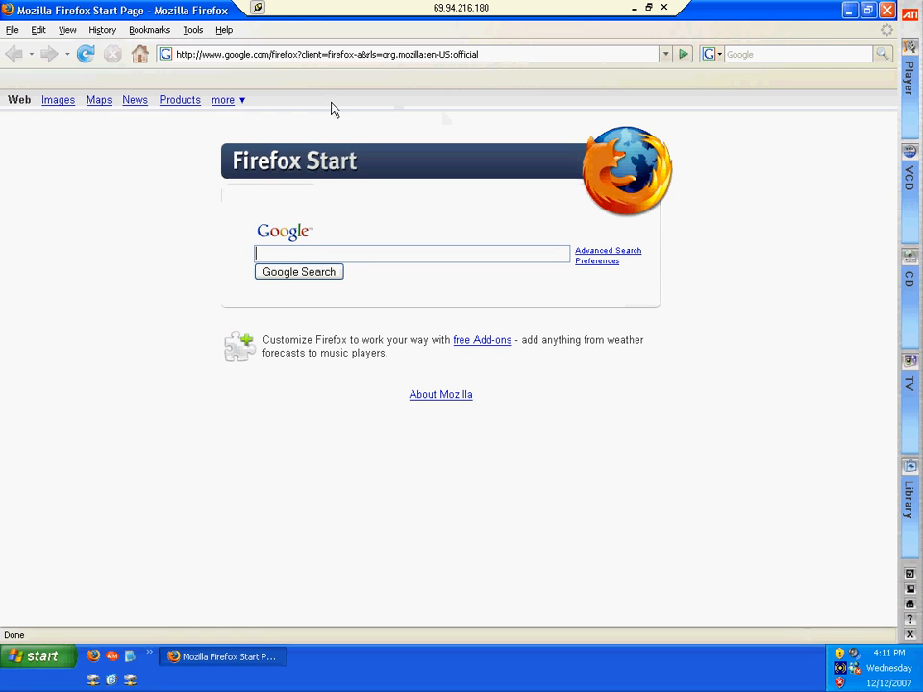
left_click(268, 58)
type("aol.com")
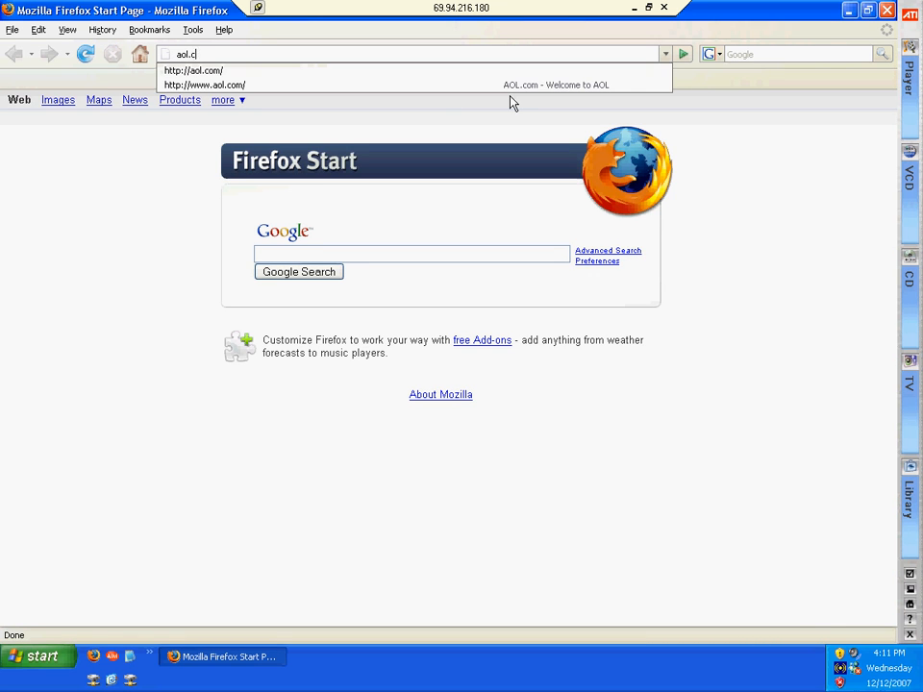
key("Return")
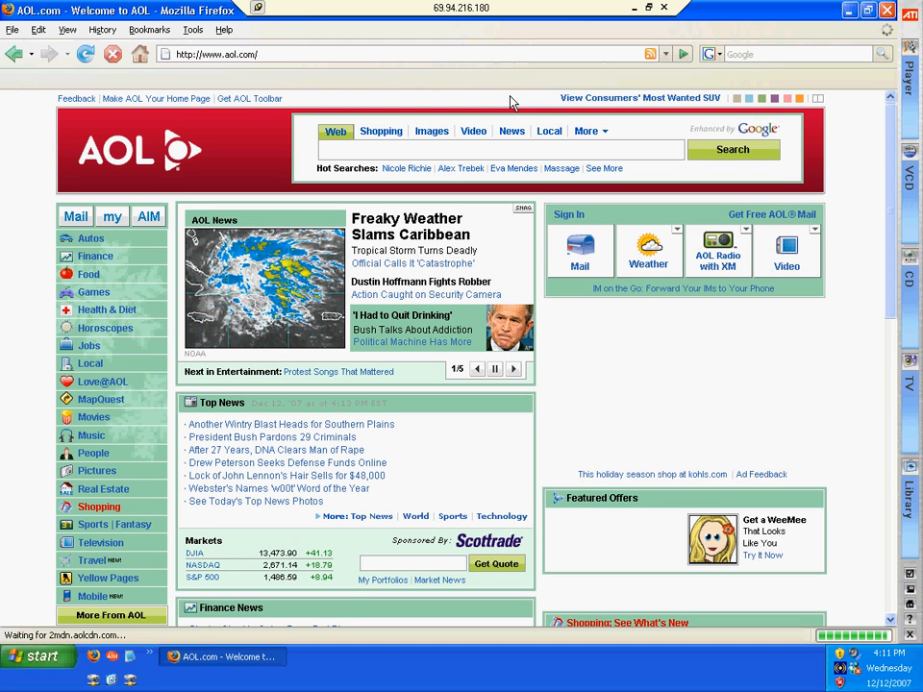
Load myspace.com in a new Firefox tab
key("ctrl+t")
type("myspace.")
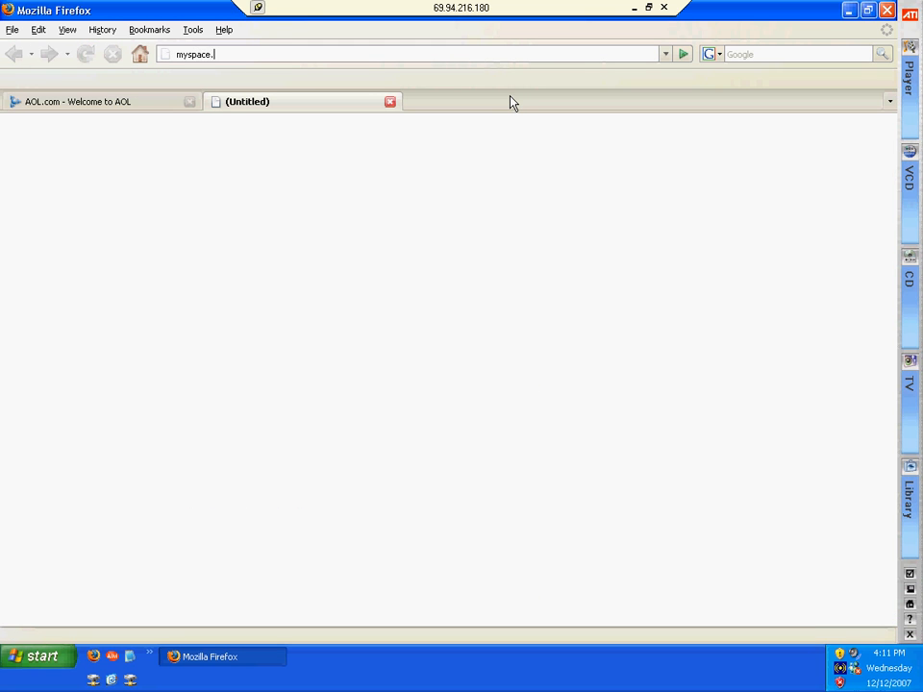
type("somc")
key("Return")
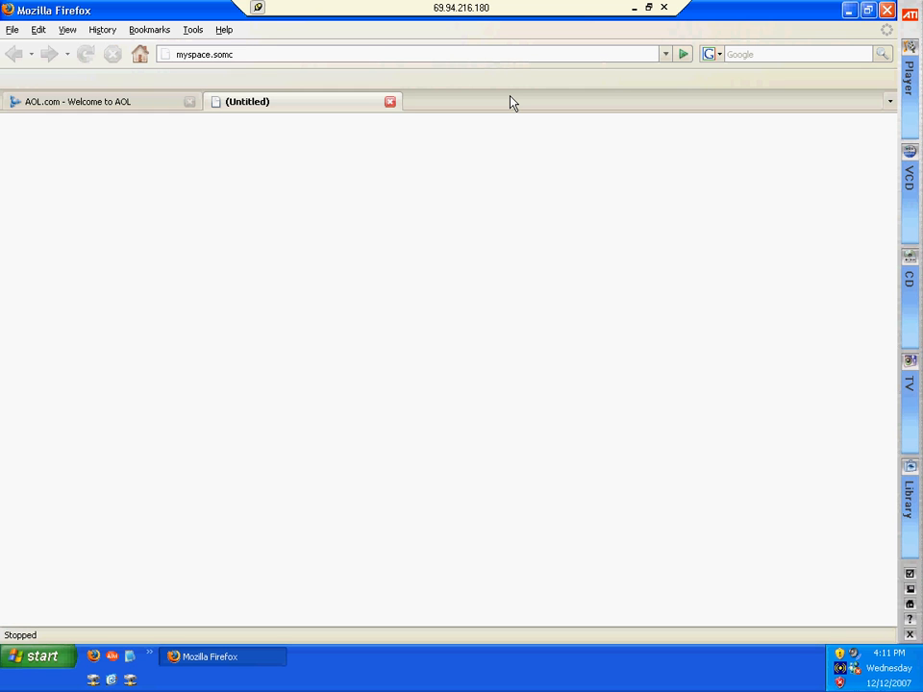
key("ctrl+l")
type("myspace.com")
key("Return")
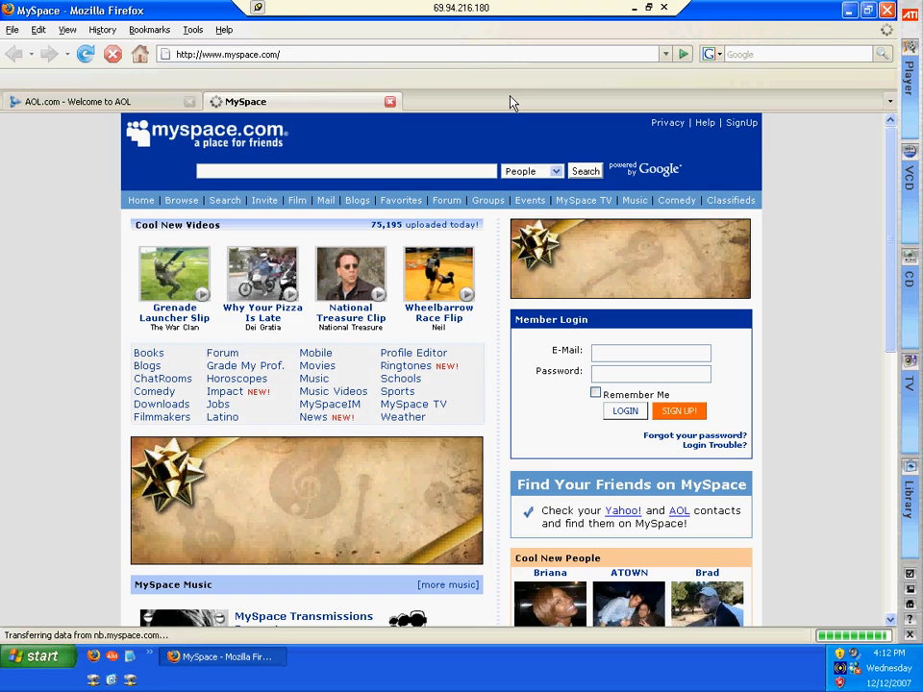
Load yahoo.com in a third tab and close Firefox with all its tabs
double_click(512, 103)
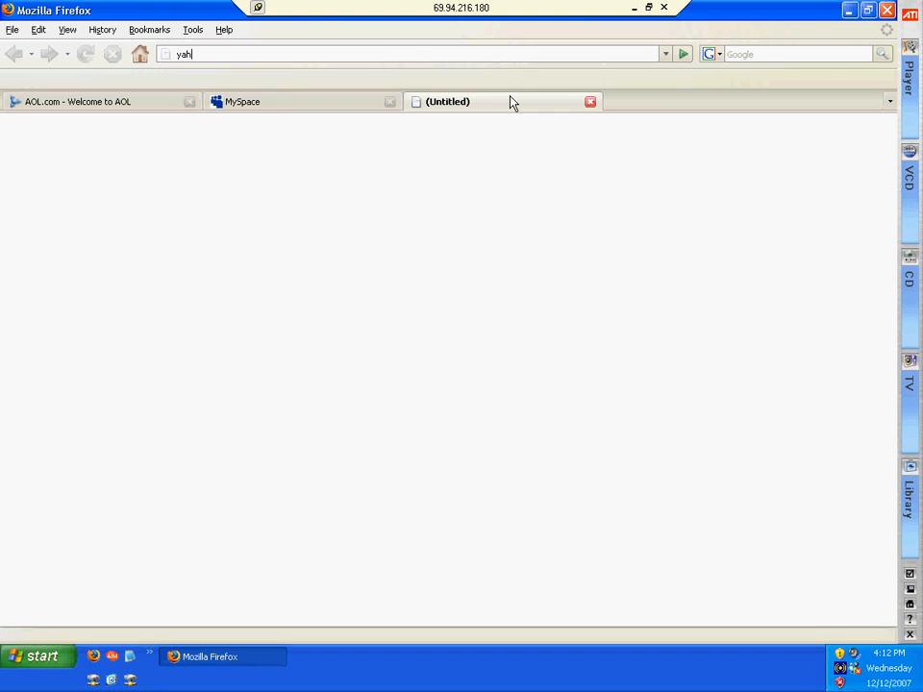
type("yahoo.com")
key("Return")
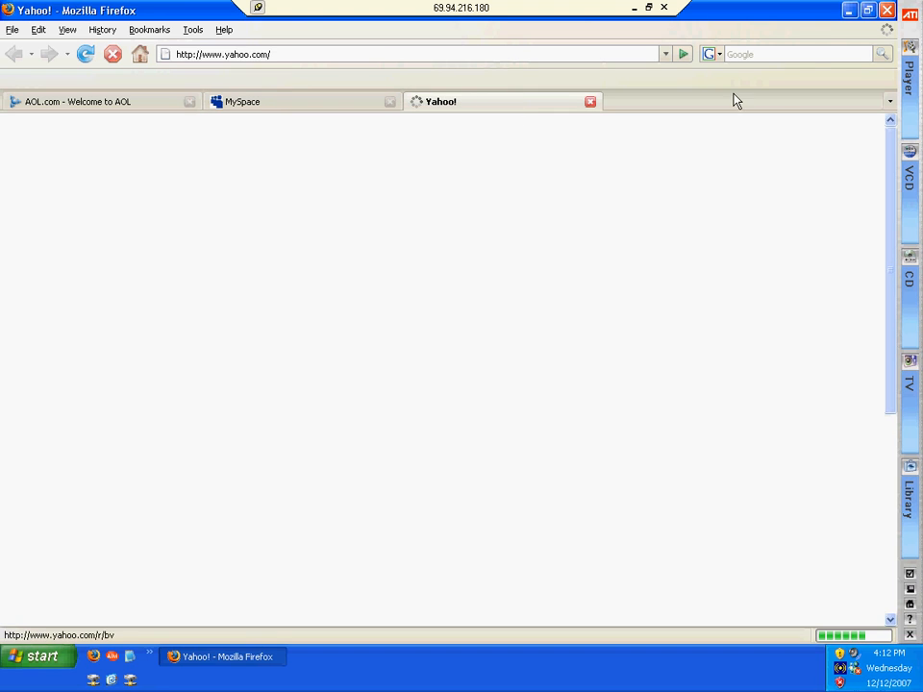
left_click(886, 10)
left_click(415, 351)
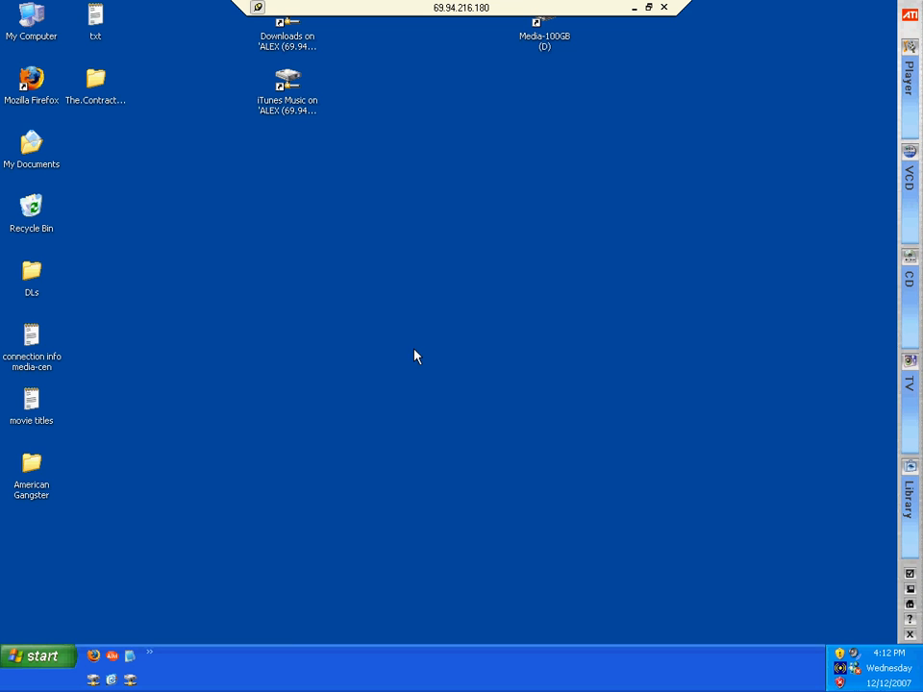
left_click(69, 654)
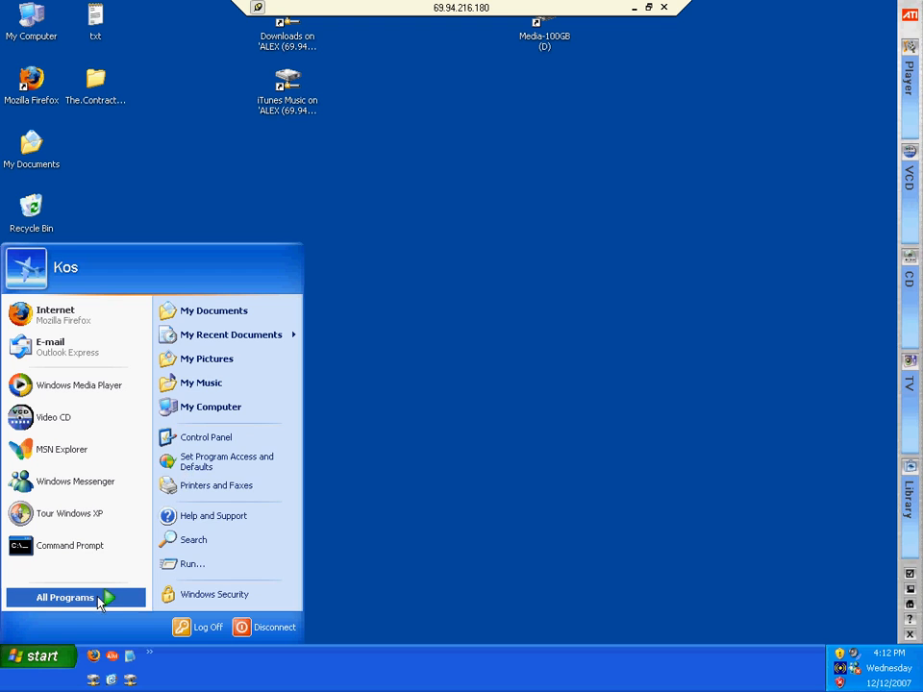
mouse_move(101, 597)
left_click(510, 301)
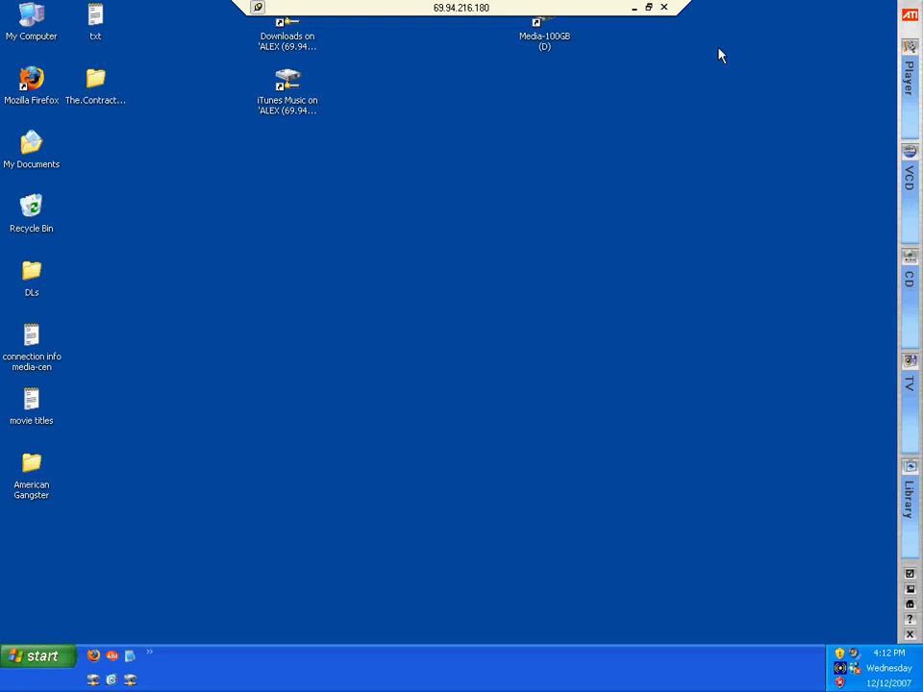
Disconnect the remote Windows session and return to the local desktop
left_click(665, 9)
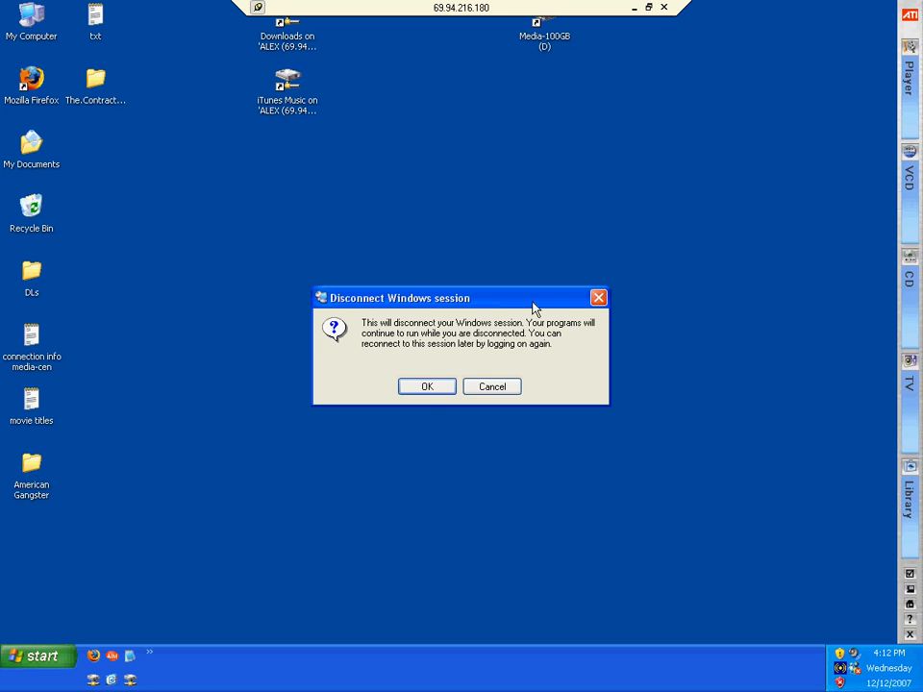
left_click(425, 386)
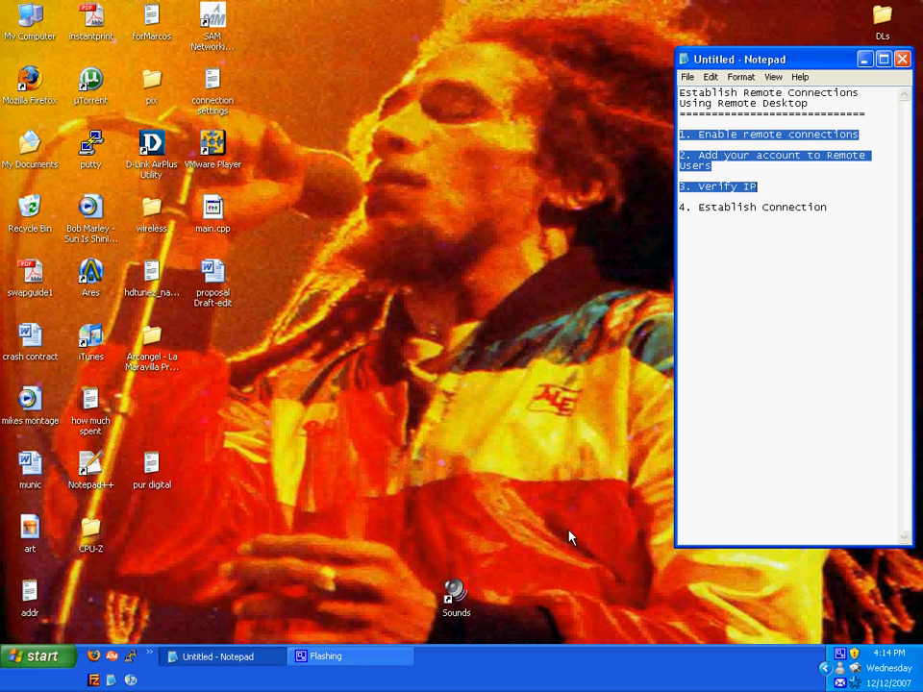